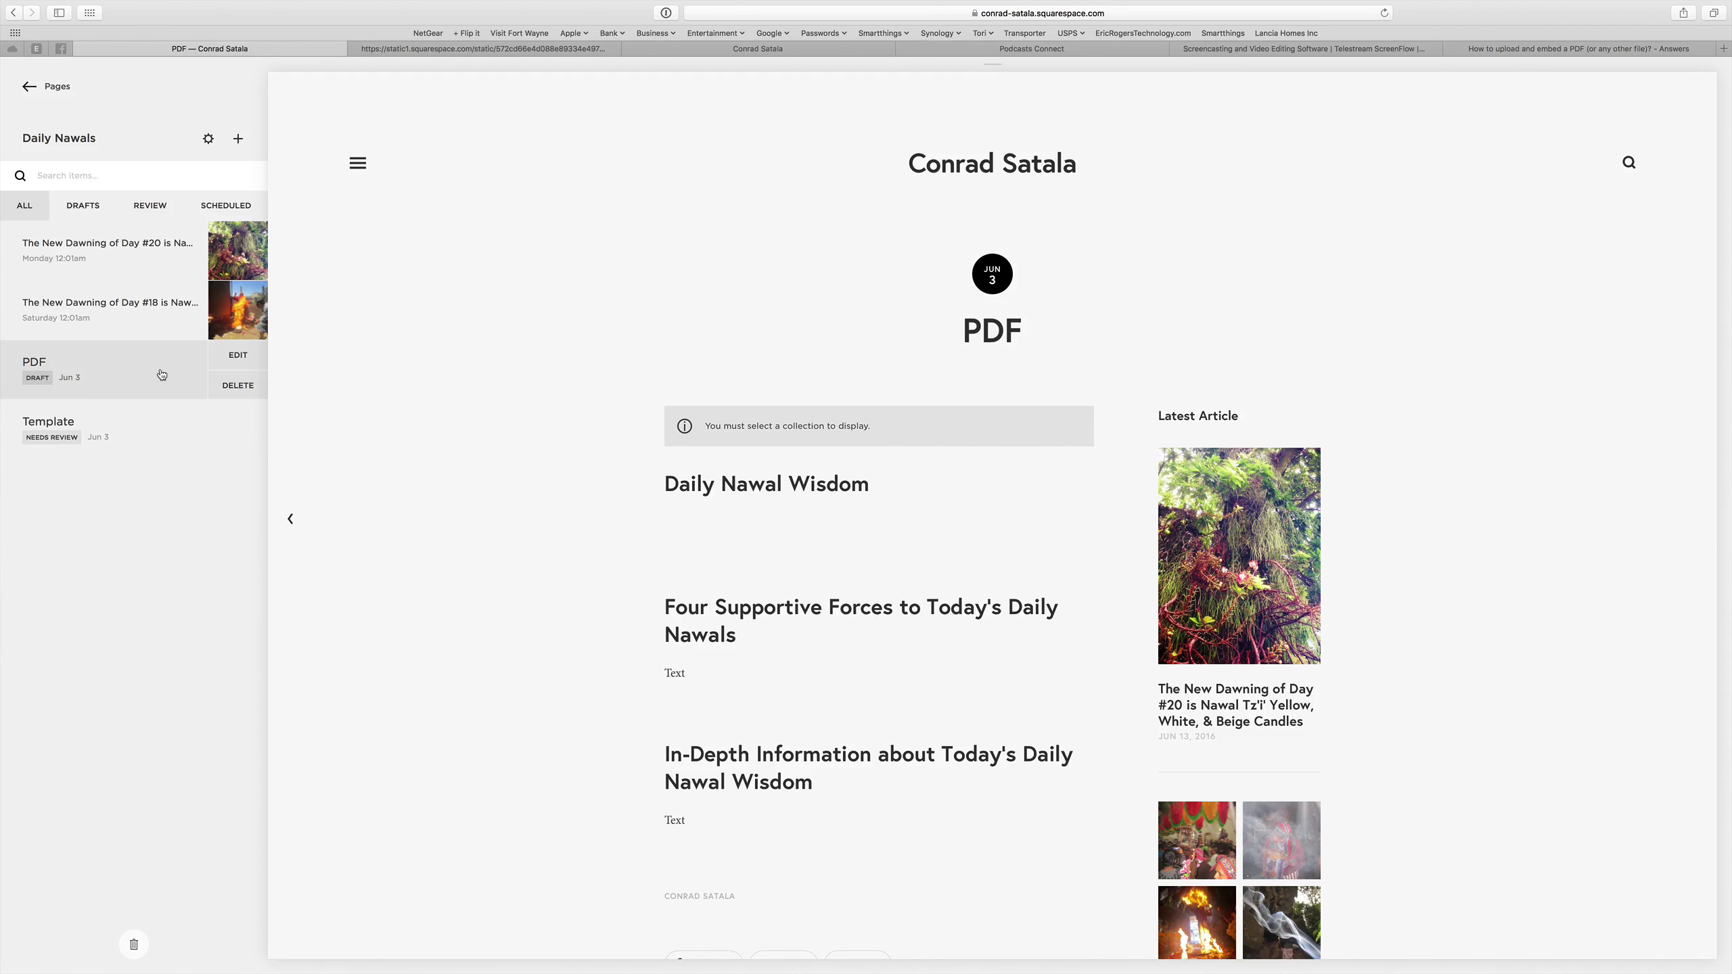
- In the PDF draft post, add the line "The New Dawning of Day #20 is Nawal Tz’i’ Yellow, White, & Beige Candles (PDF)" under Daily Nawal Wisdom
{"action": "left_click", "coordinate": [238, 355]}
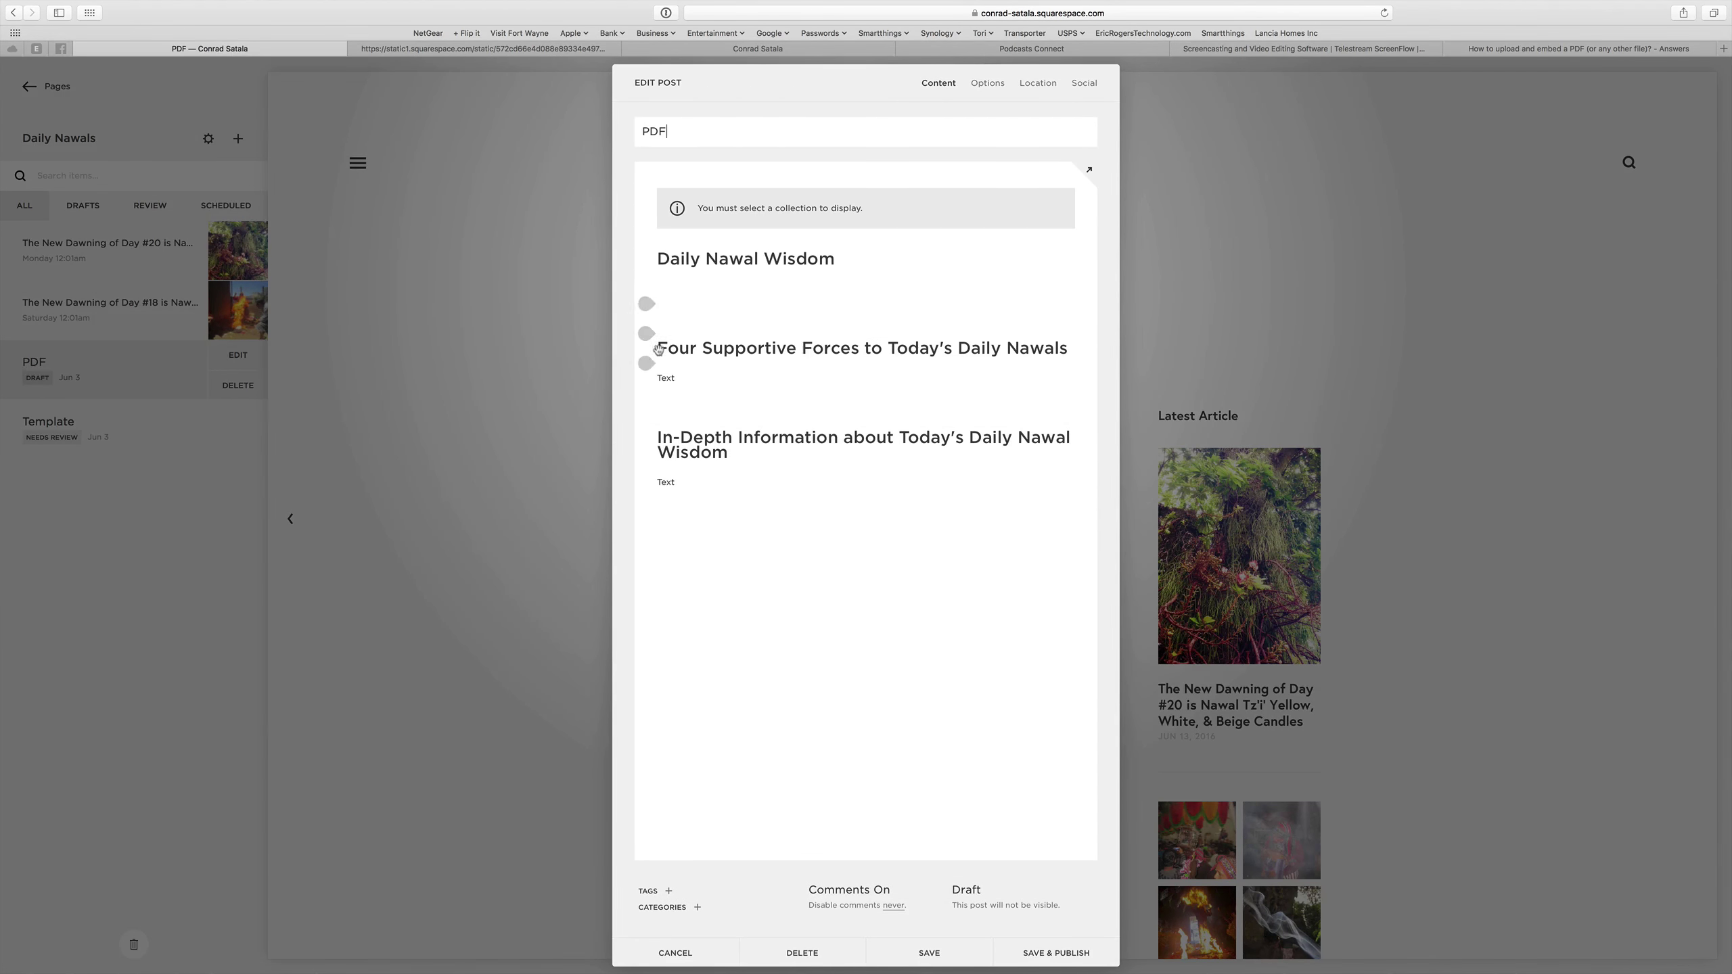
{"action": "left_click", "coordinate": [670, 285]}
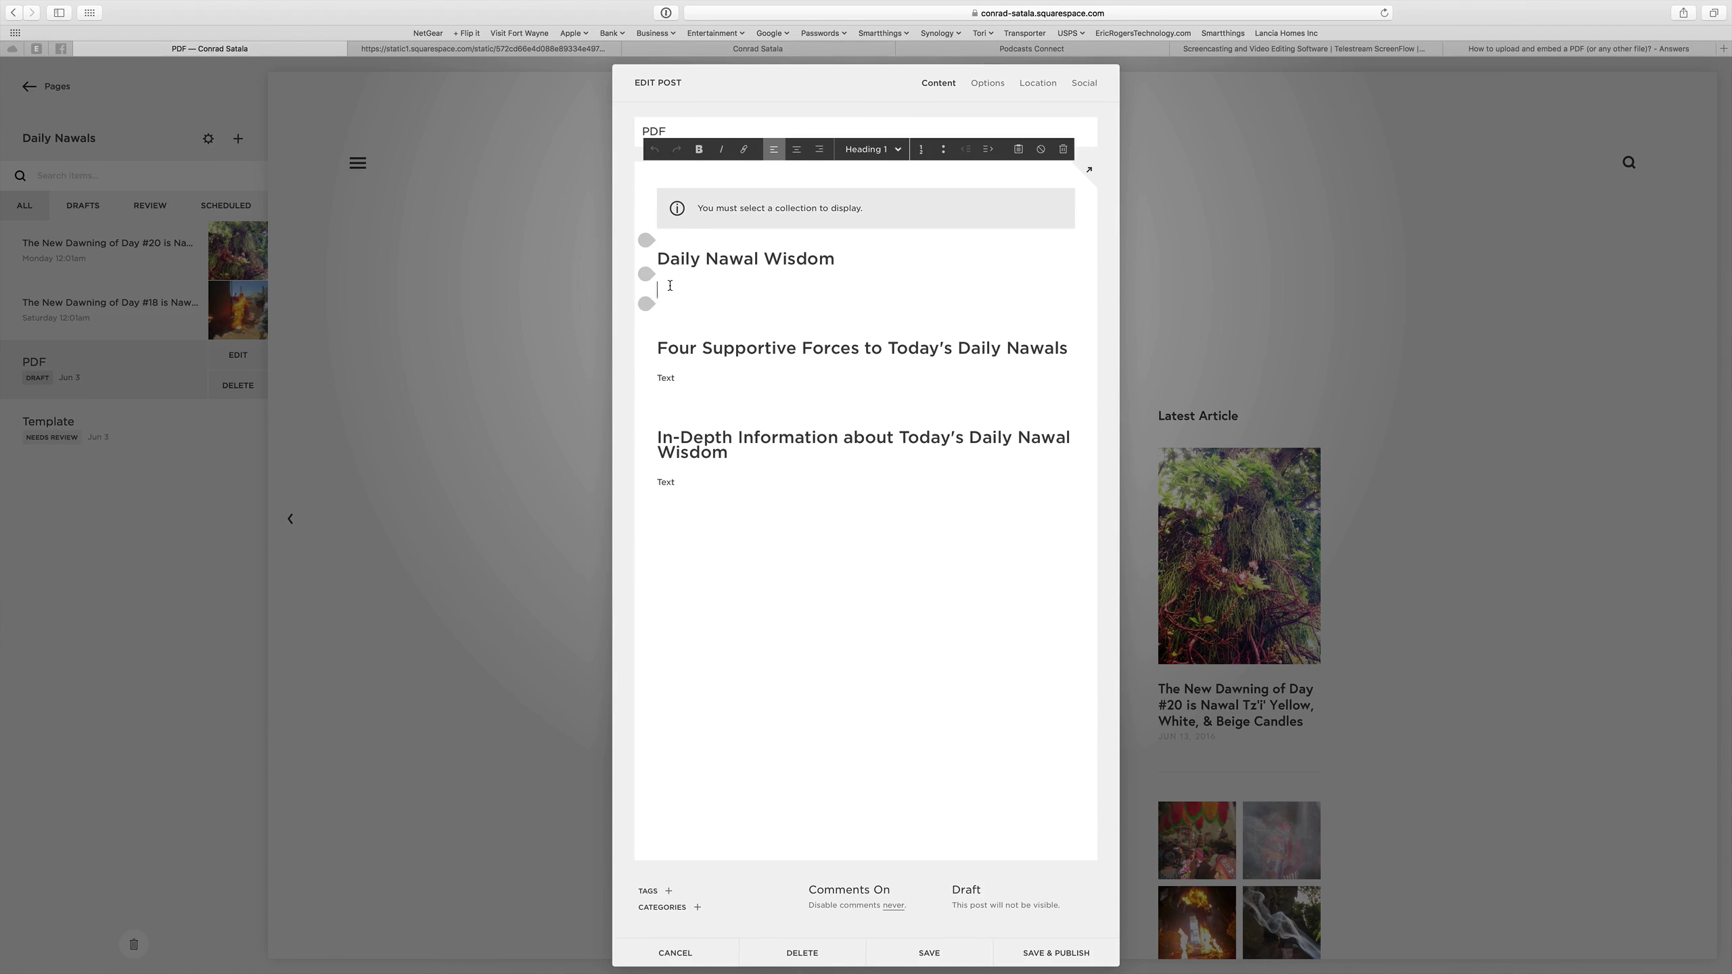
{"action": "type", "text": "The New Dawning of Day #20 is Nawal Tz’i’ Yellow, White, & Beige Candles"}
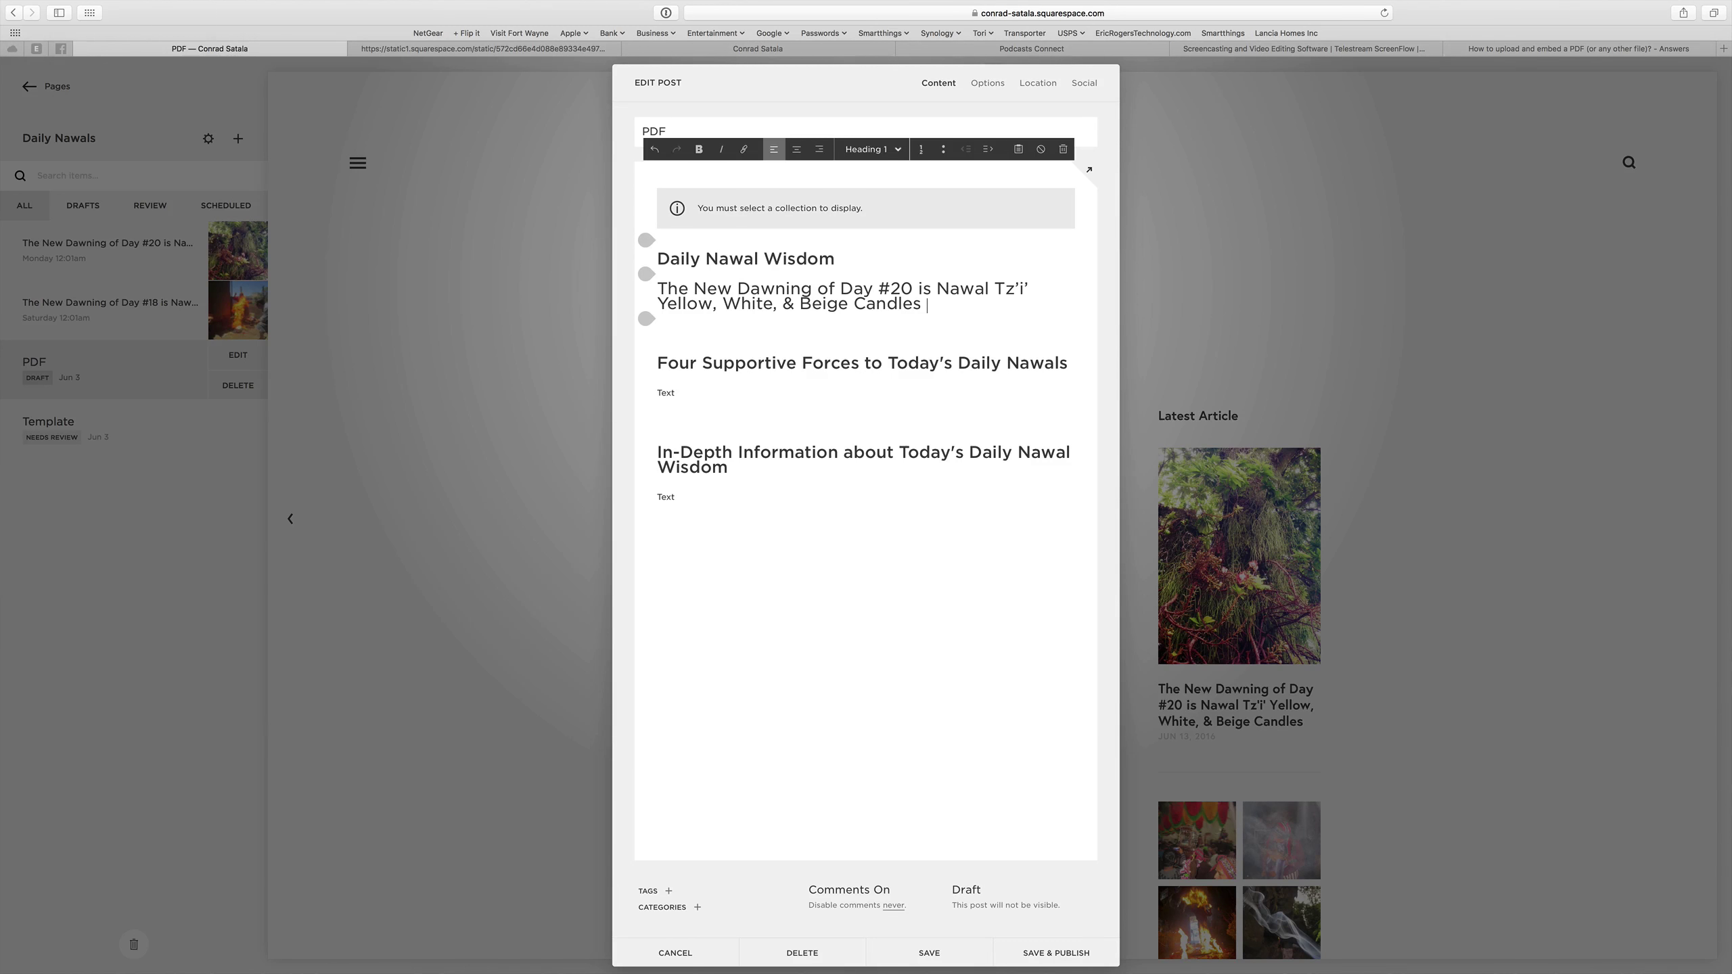
{"action": "type", "text": "(PDF)"}
- Link the whole new line to an uploaded copy of the Day #20 Nawal Tz’i’ PDF and set it to open in a new window
{"action": "key", "text": "shift+Up"}
{"action": "key", "text": "shift+Up"}
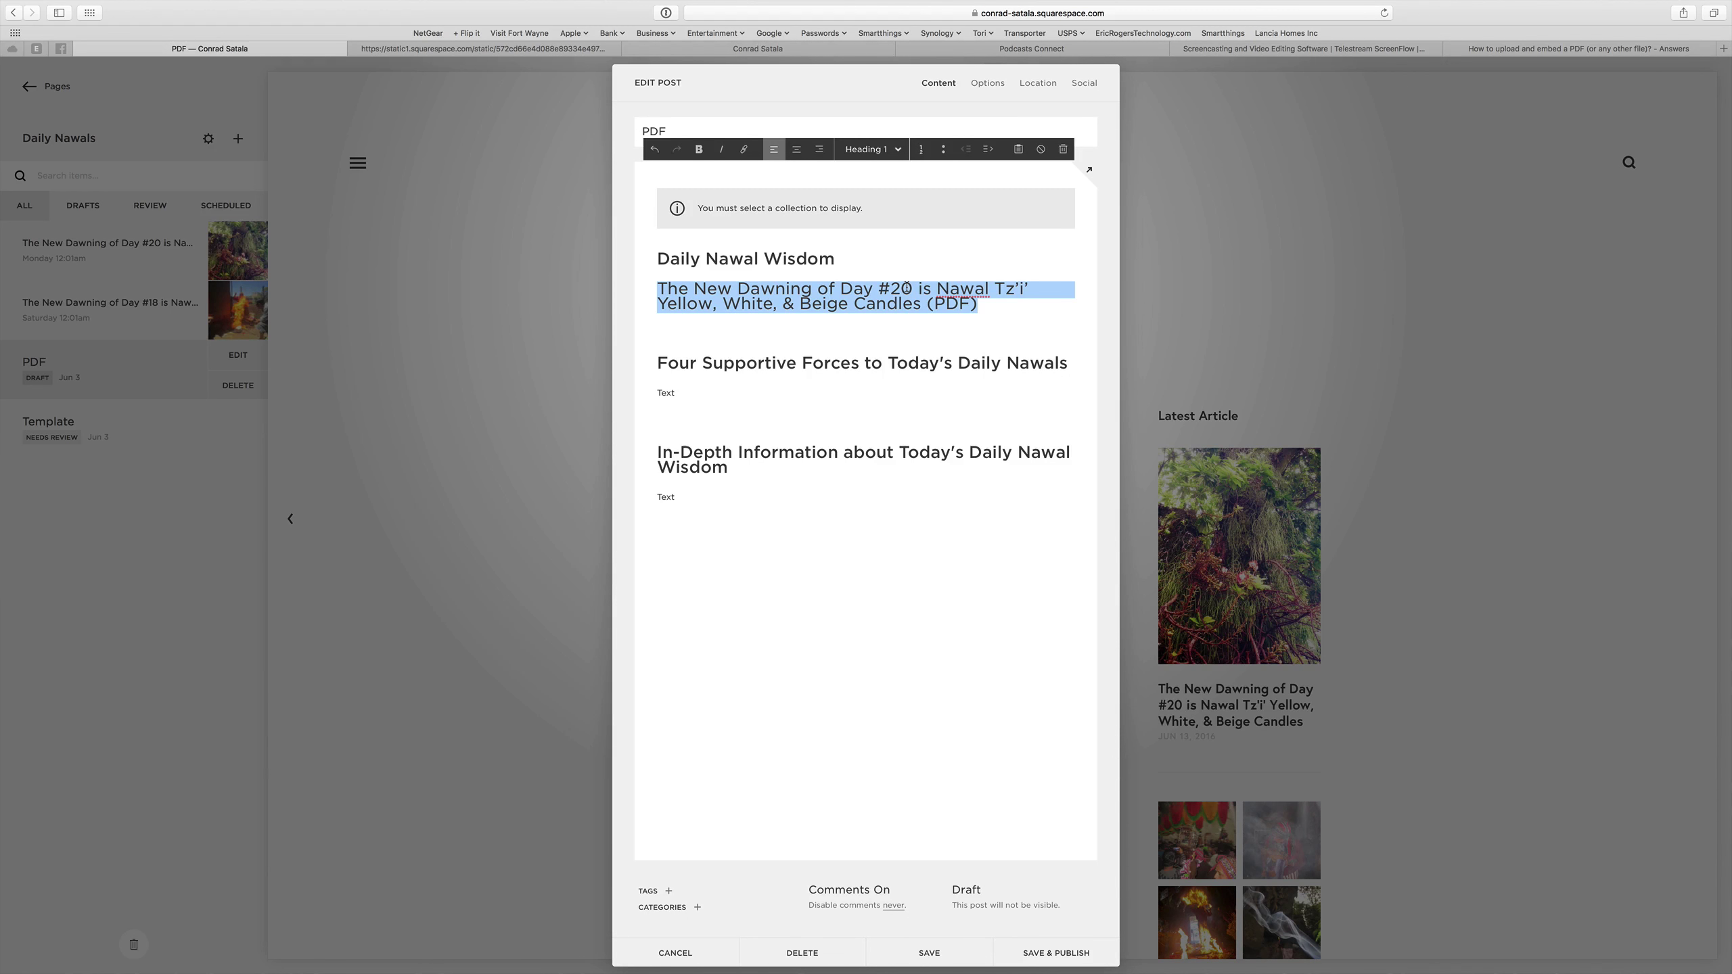
{"action": "left_click", "coordinate": [743, 151]}
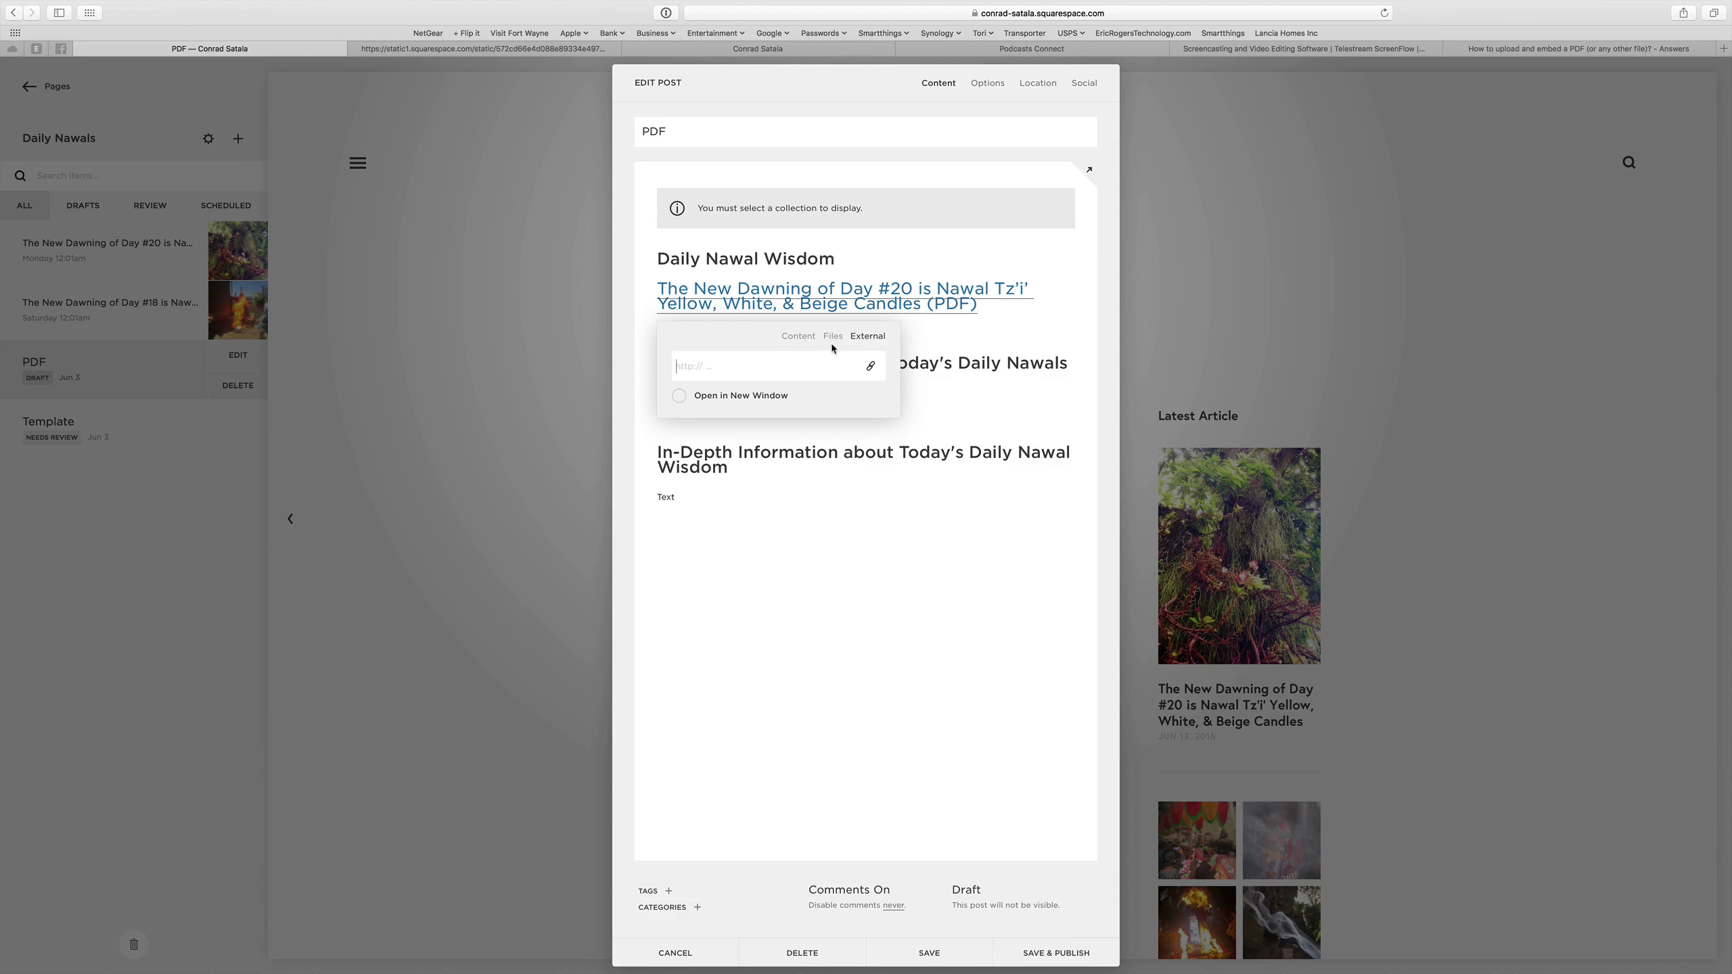
{"action": "left_click", "coordinate": [834, 337]}
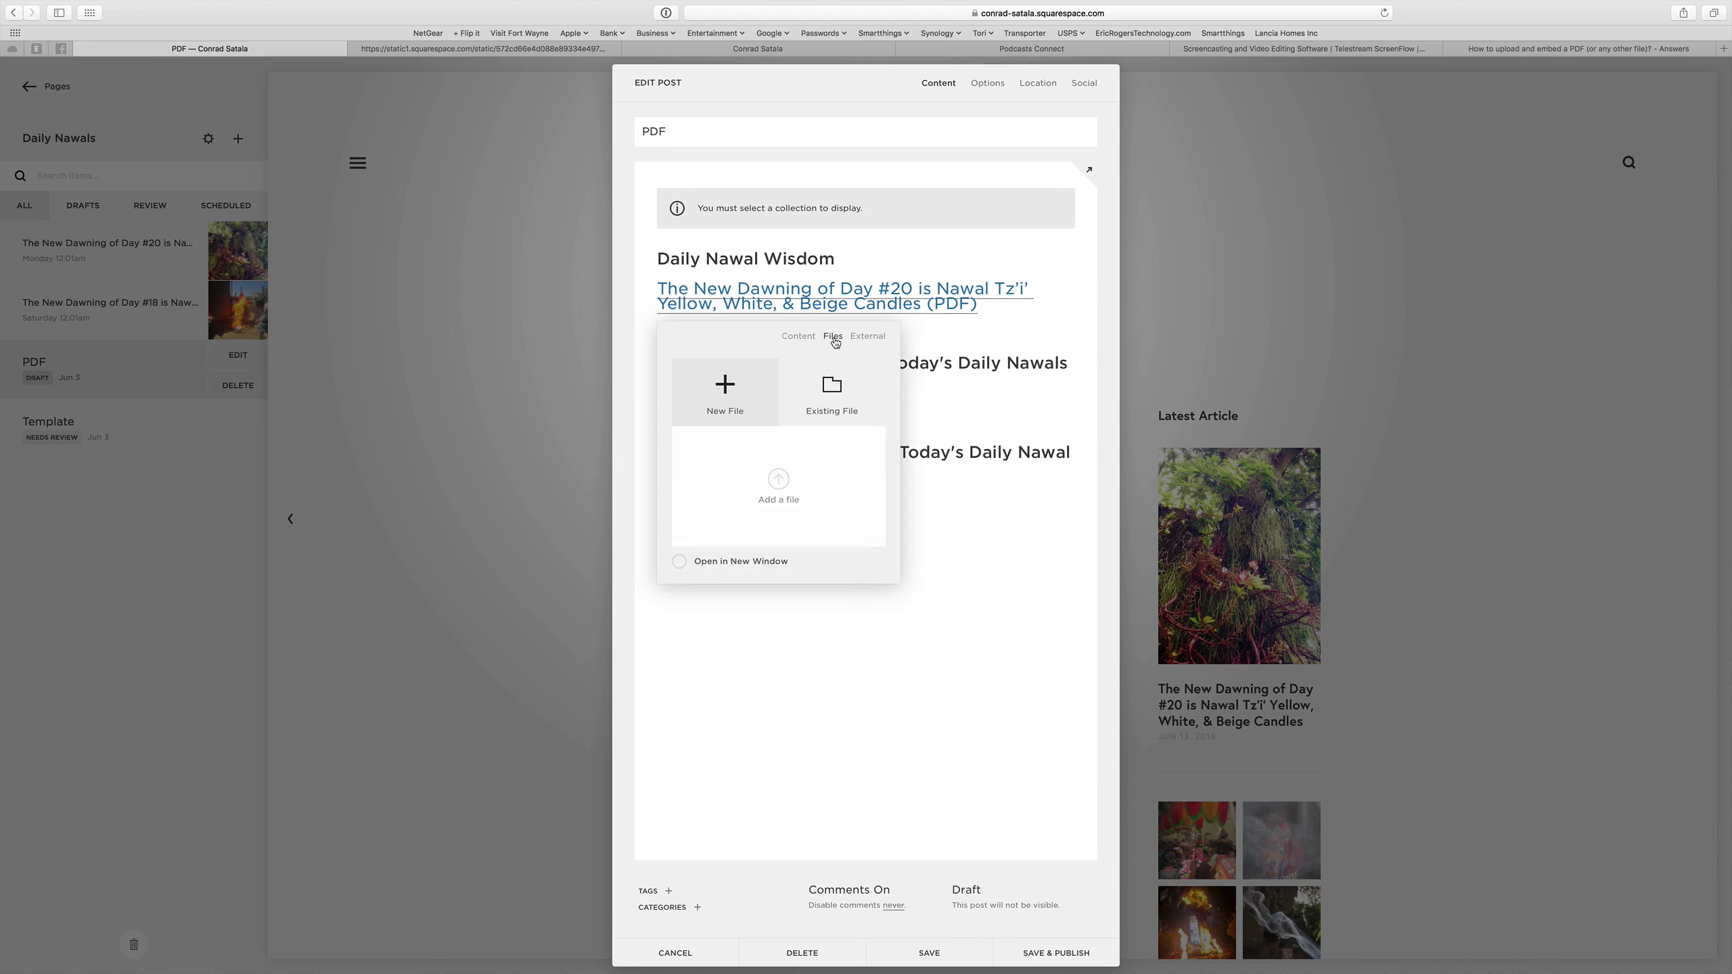
{"action": "left_click", "coordinate": [779, 480]}
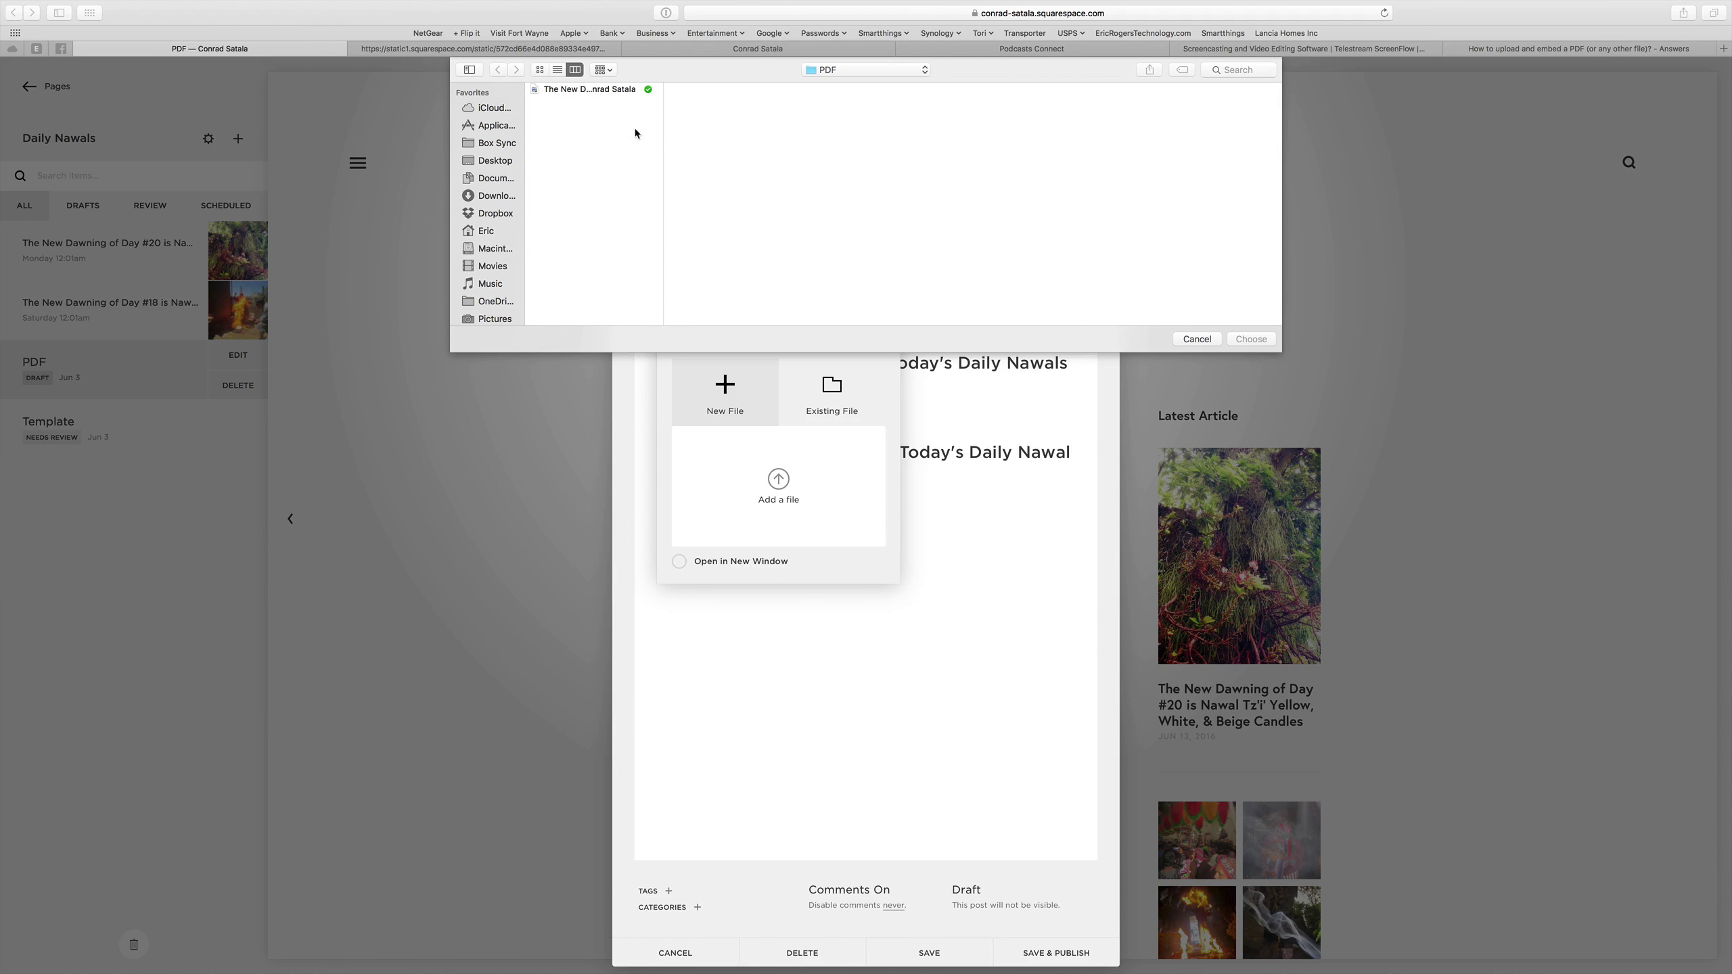
{"action": "left_click", "coordinate": [611, 91]}
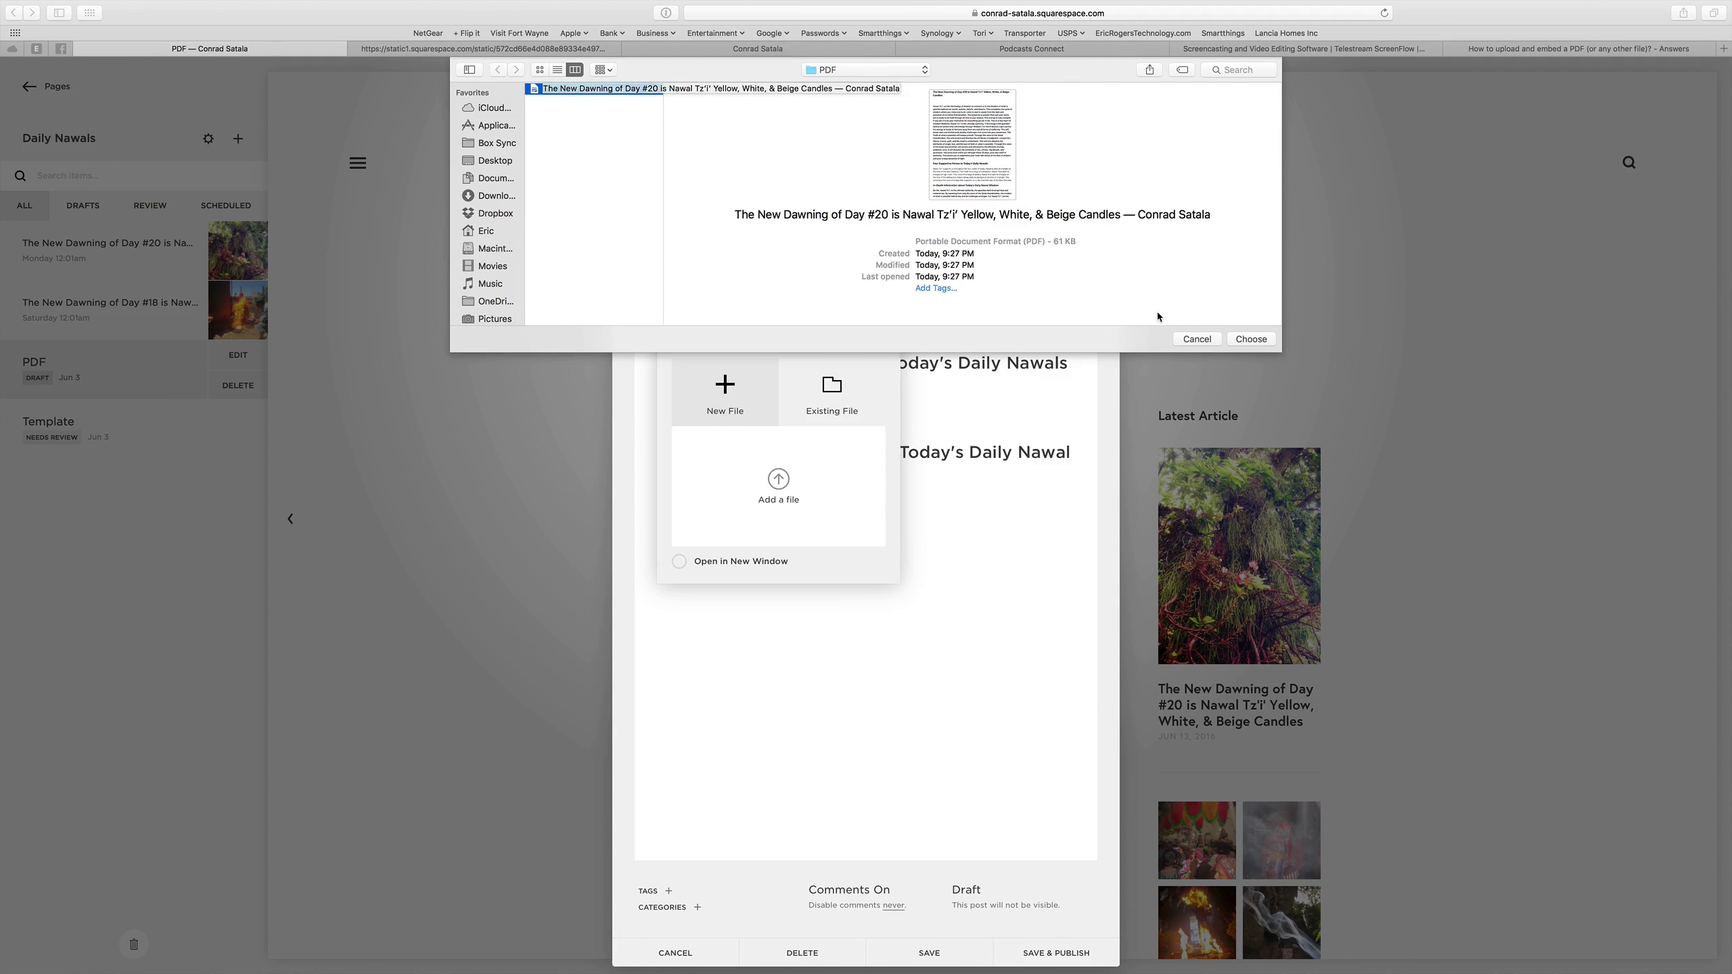
{"action": "left_click", "coordinate": [1253, 340]}
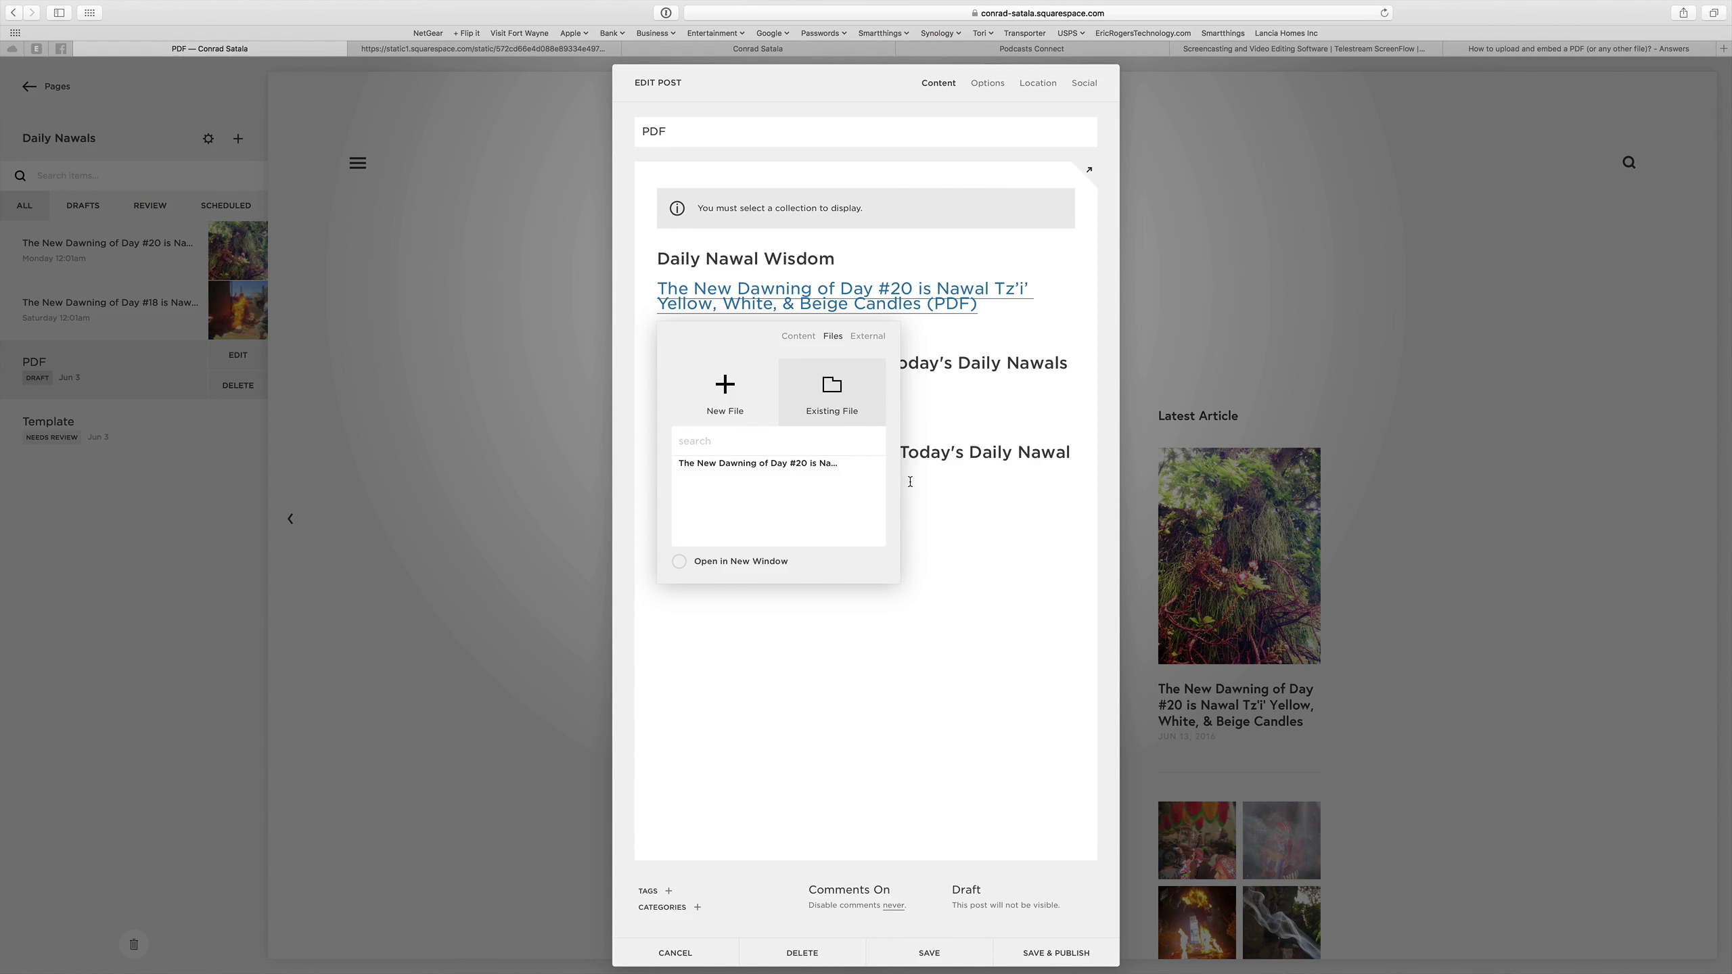
{"action": "left_click", "coordinate": [680, 563]}
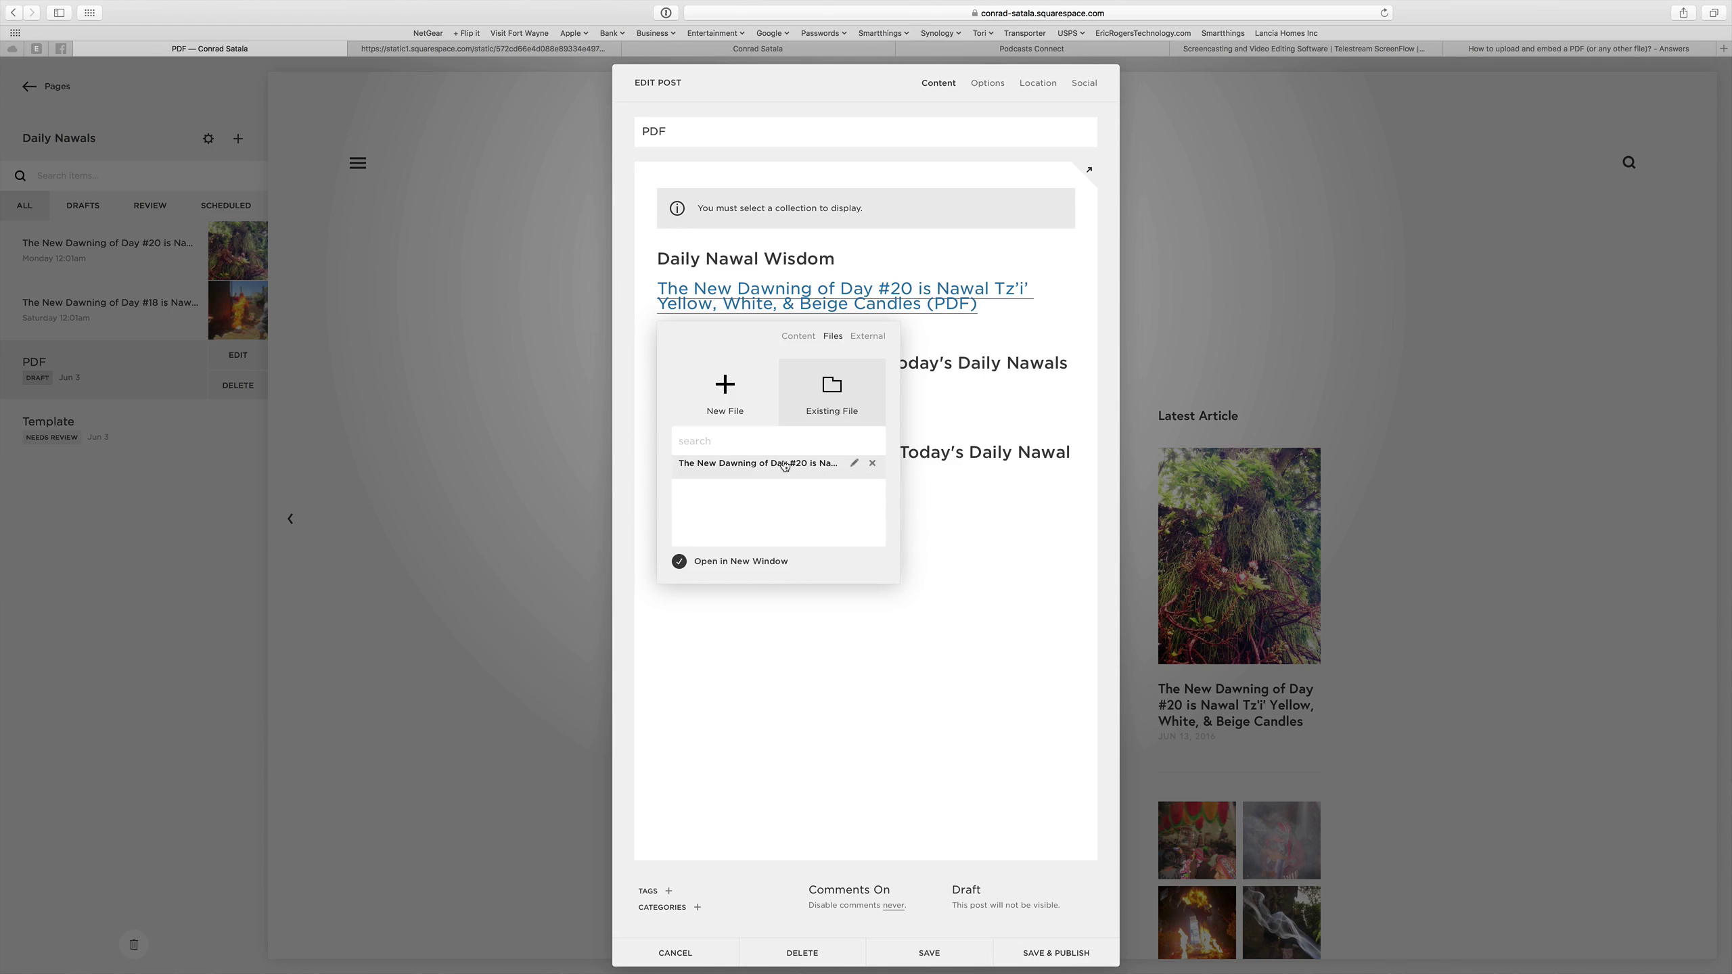
{"action": "left_click", "coordinate": [855, 464]}
{"action": "left_click", "coordinate": [820, 472]}
{"action": "left_click", "coordinate": [872, 464]}
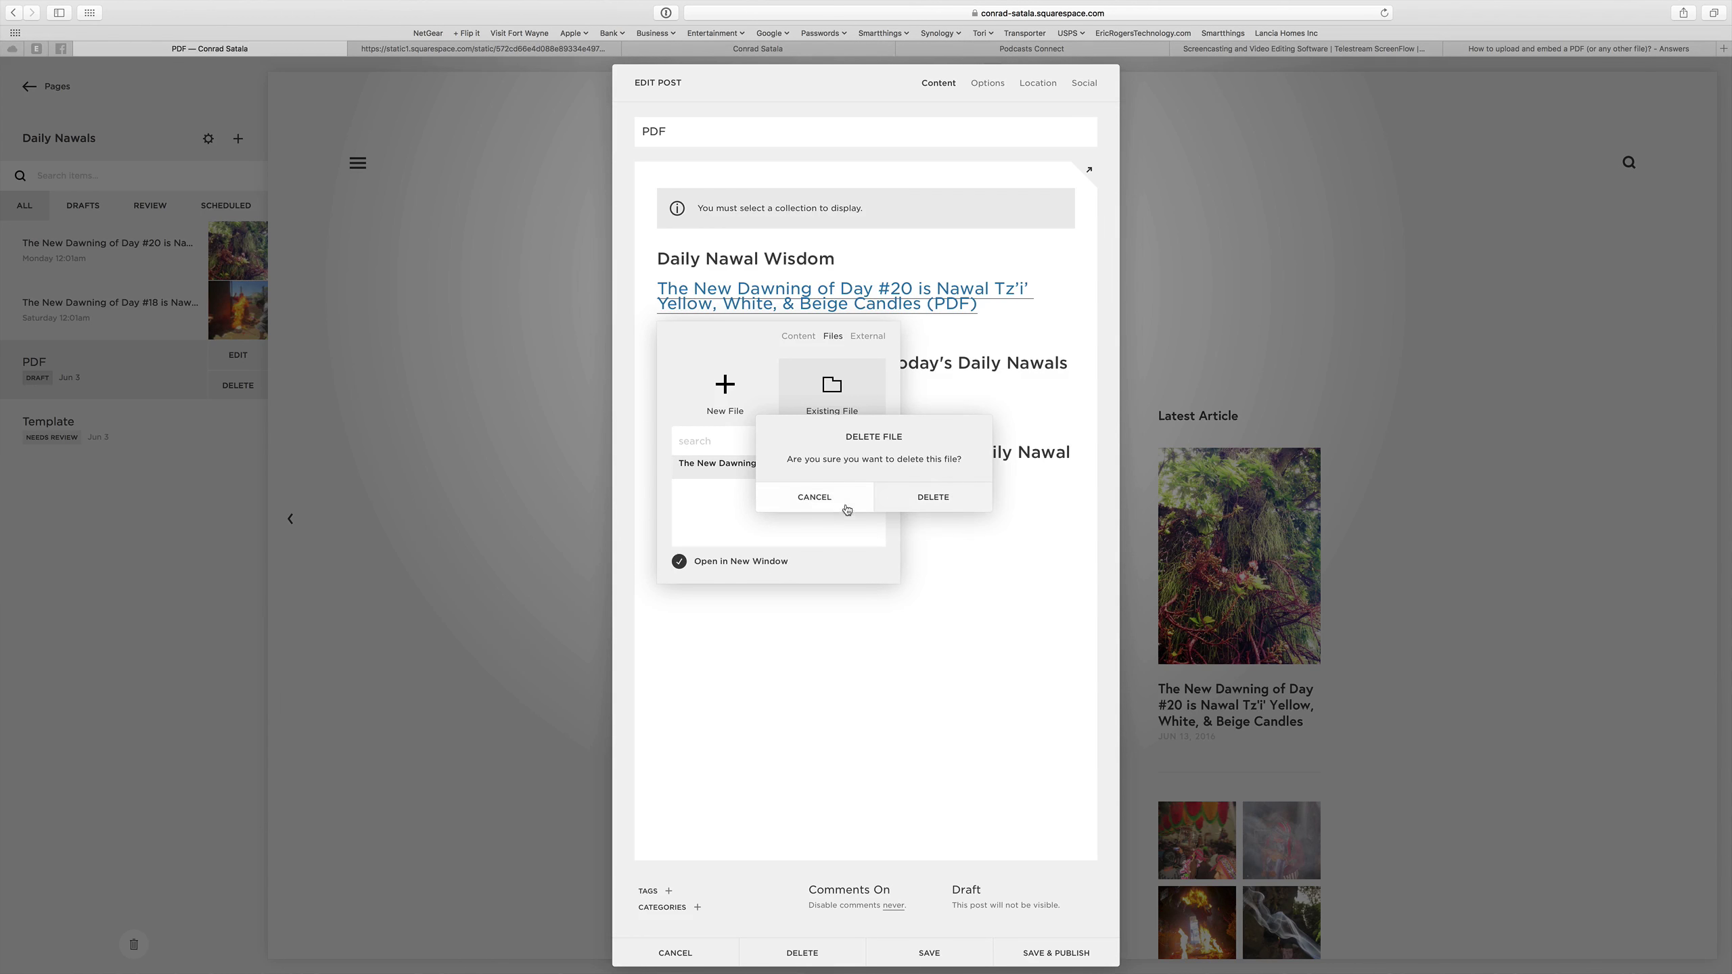
{"action": "left_click", "coordinate": [820, 495]}
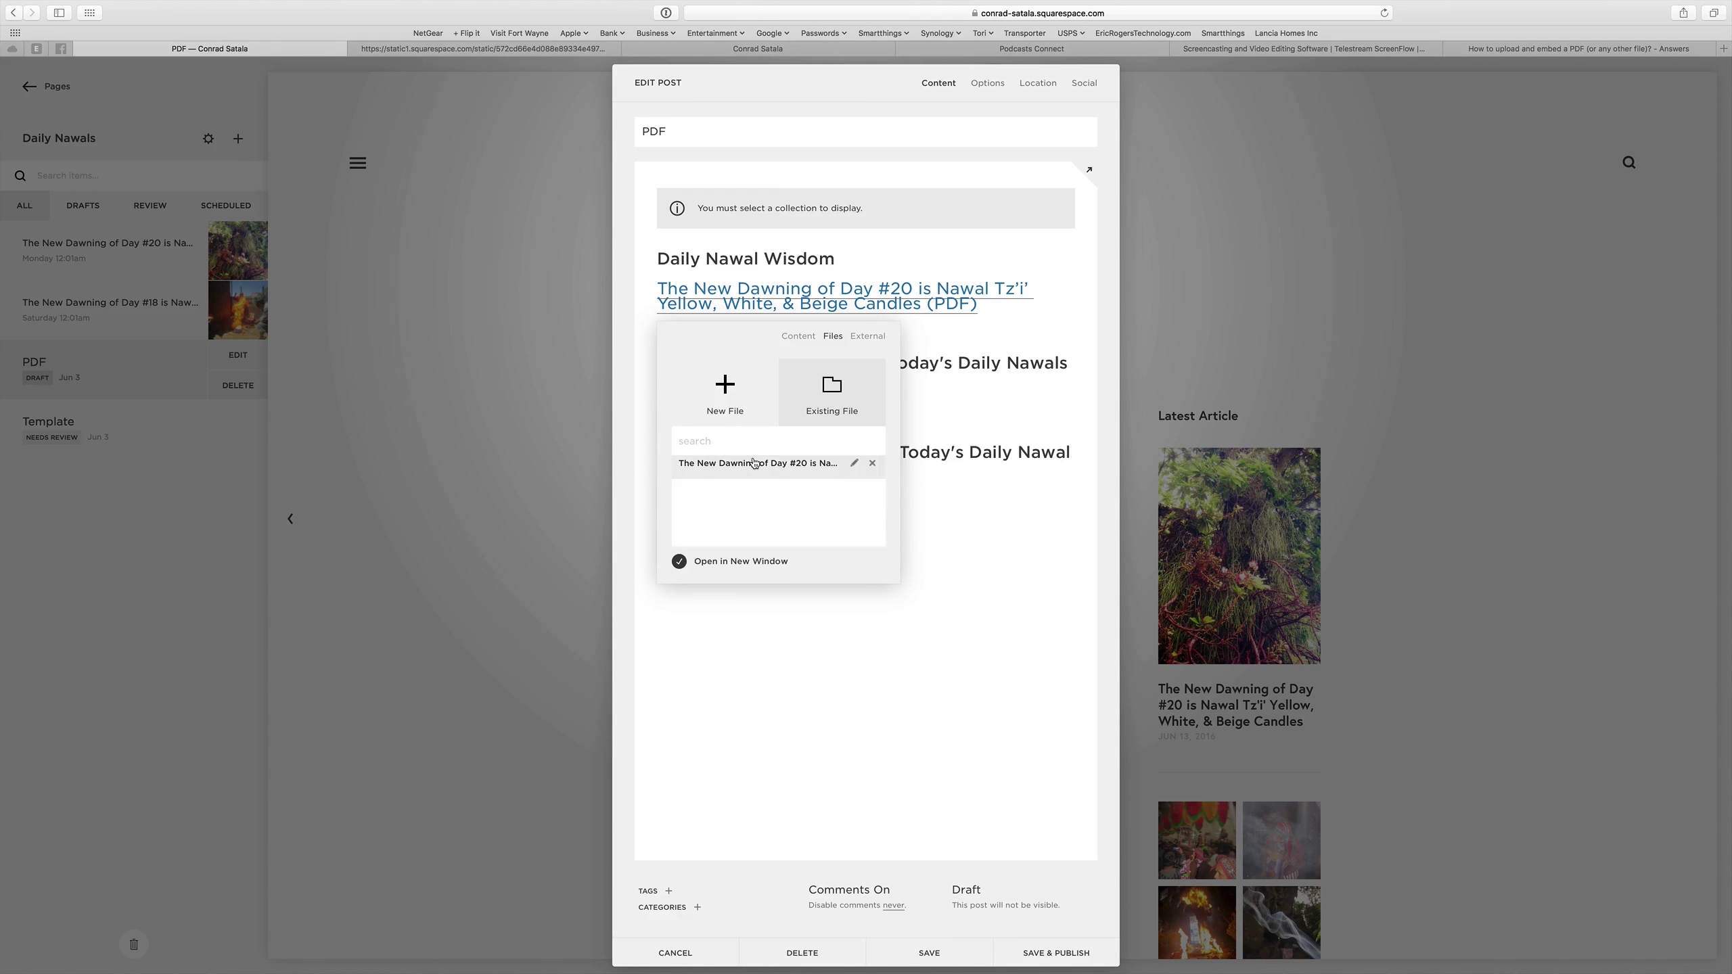
{"action": "left_click", "coordinate": [868, 337]}
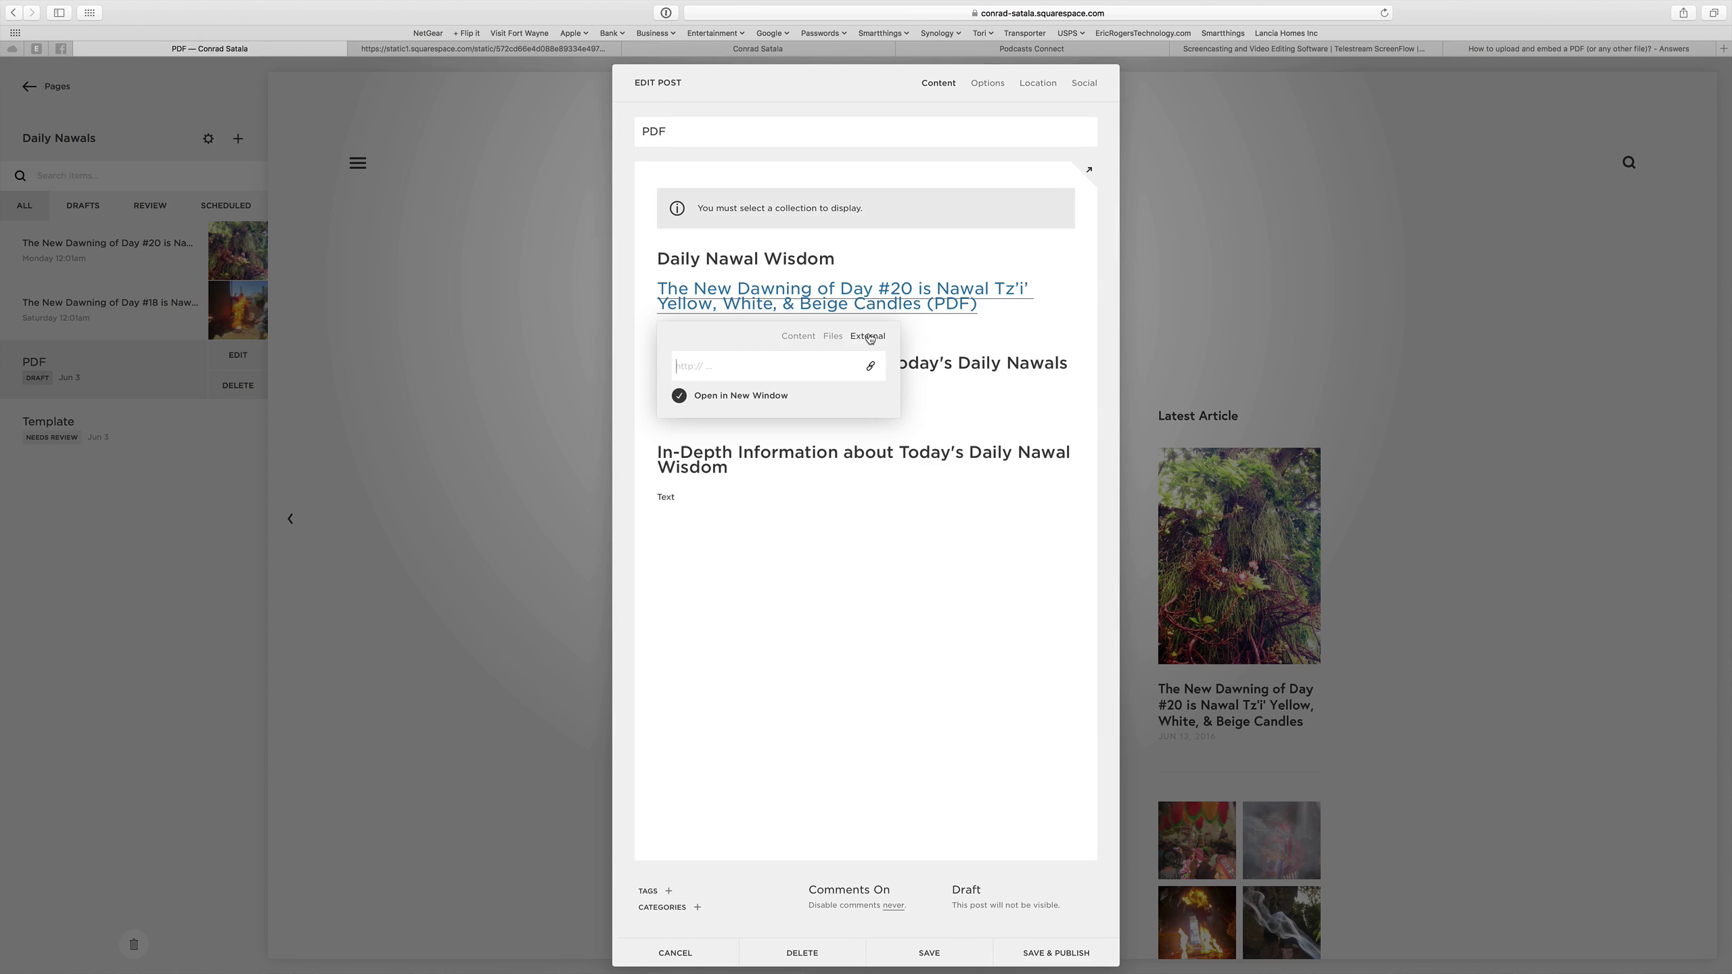
{"action": "left_click", "coordinate": [801, 337]}
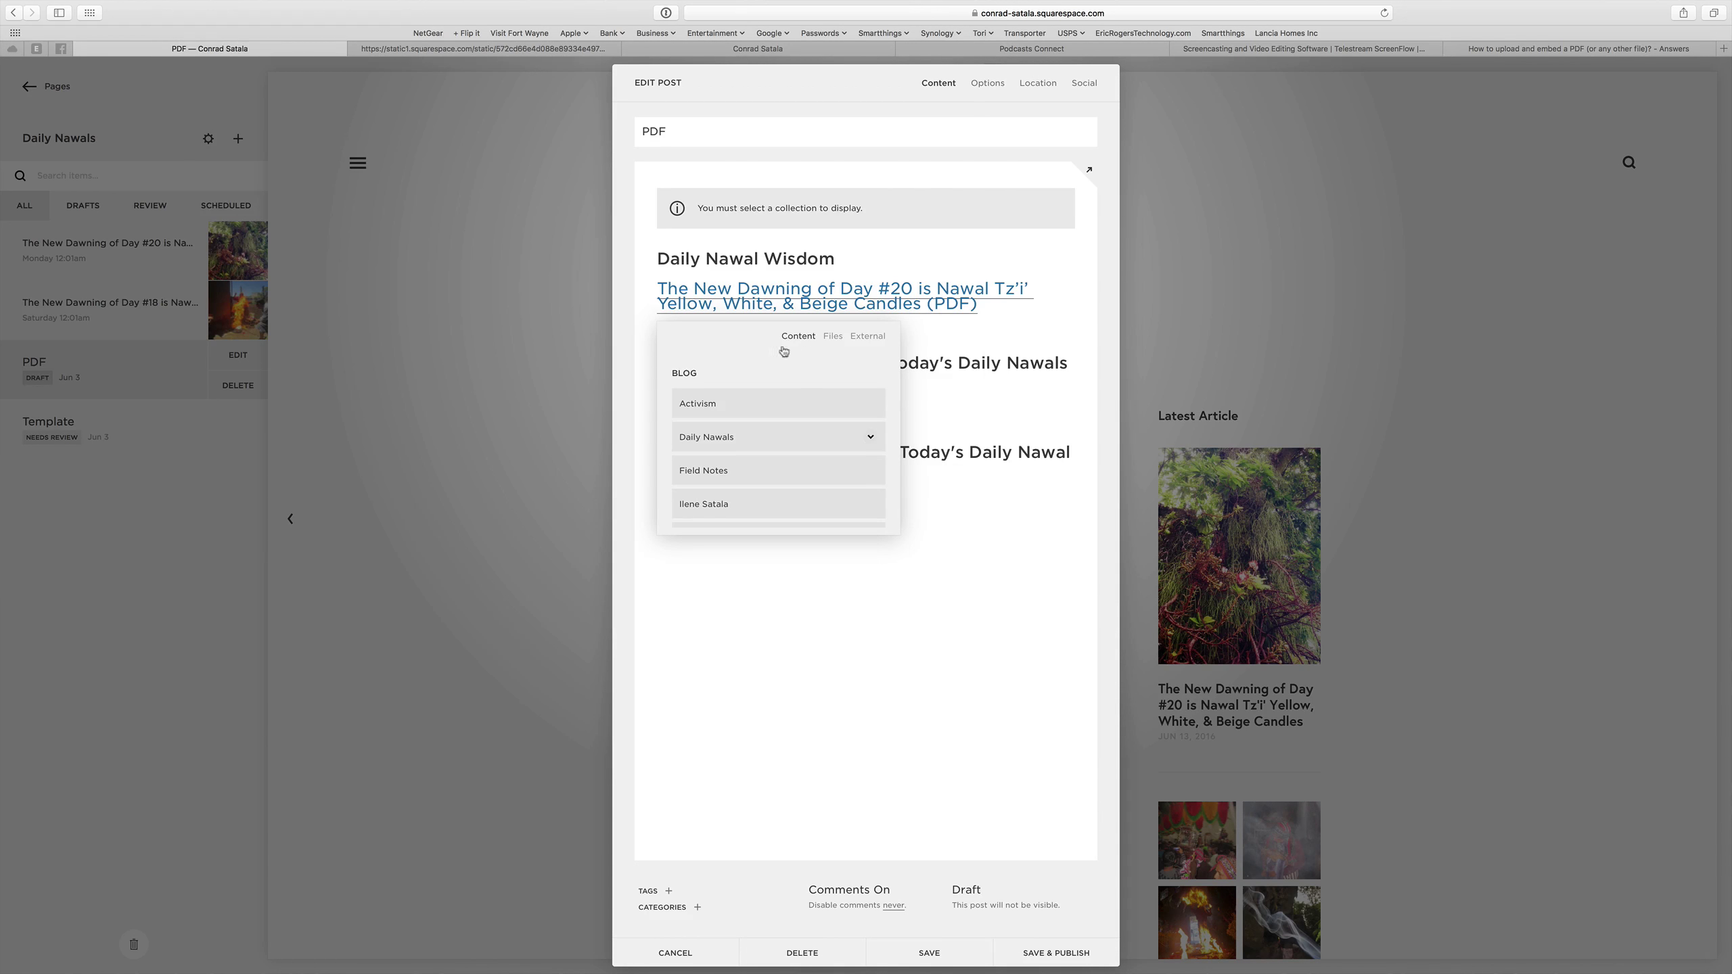
{"action": "left_click", "coordinate": [832, 337]}
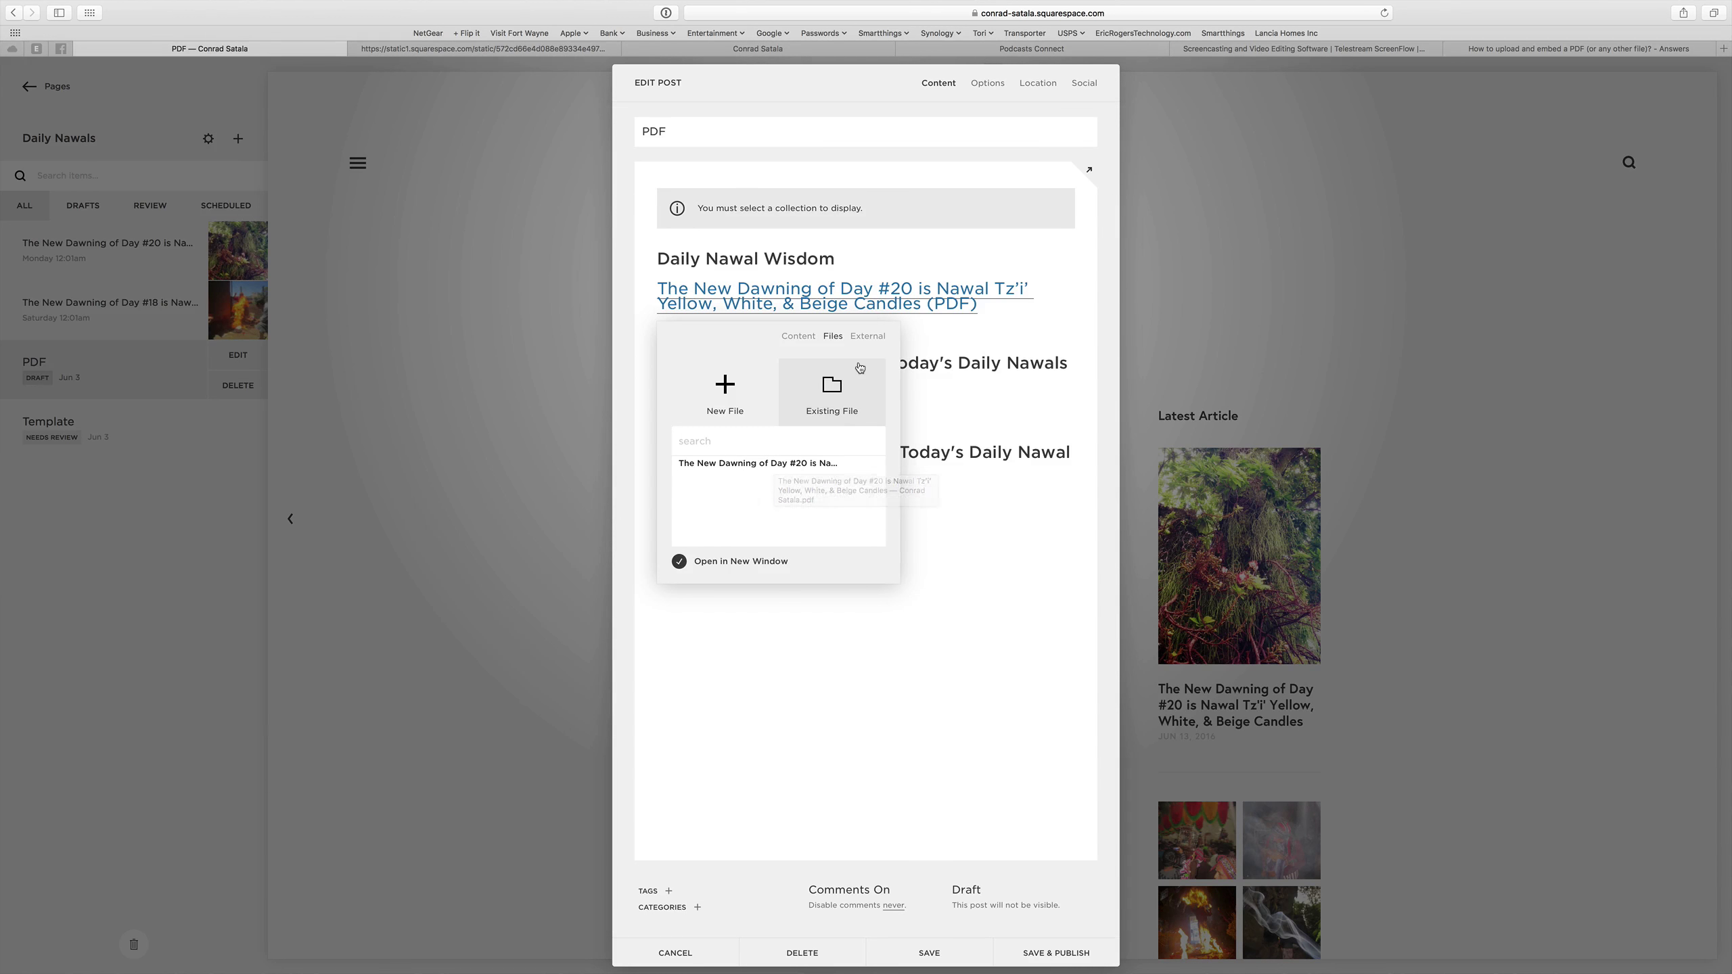
- Close the link settings and save the PDF post without publishing it
{"action": "left_click", "coordinate": [936, 333]}
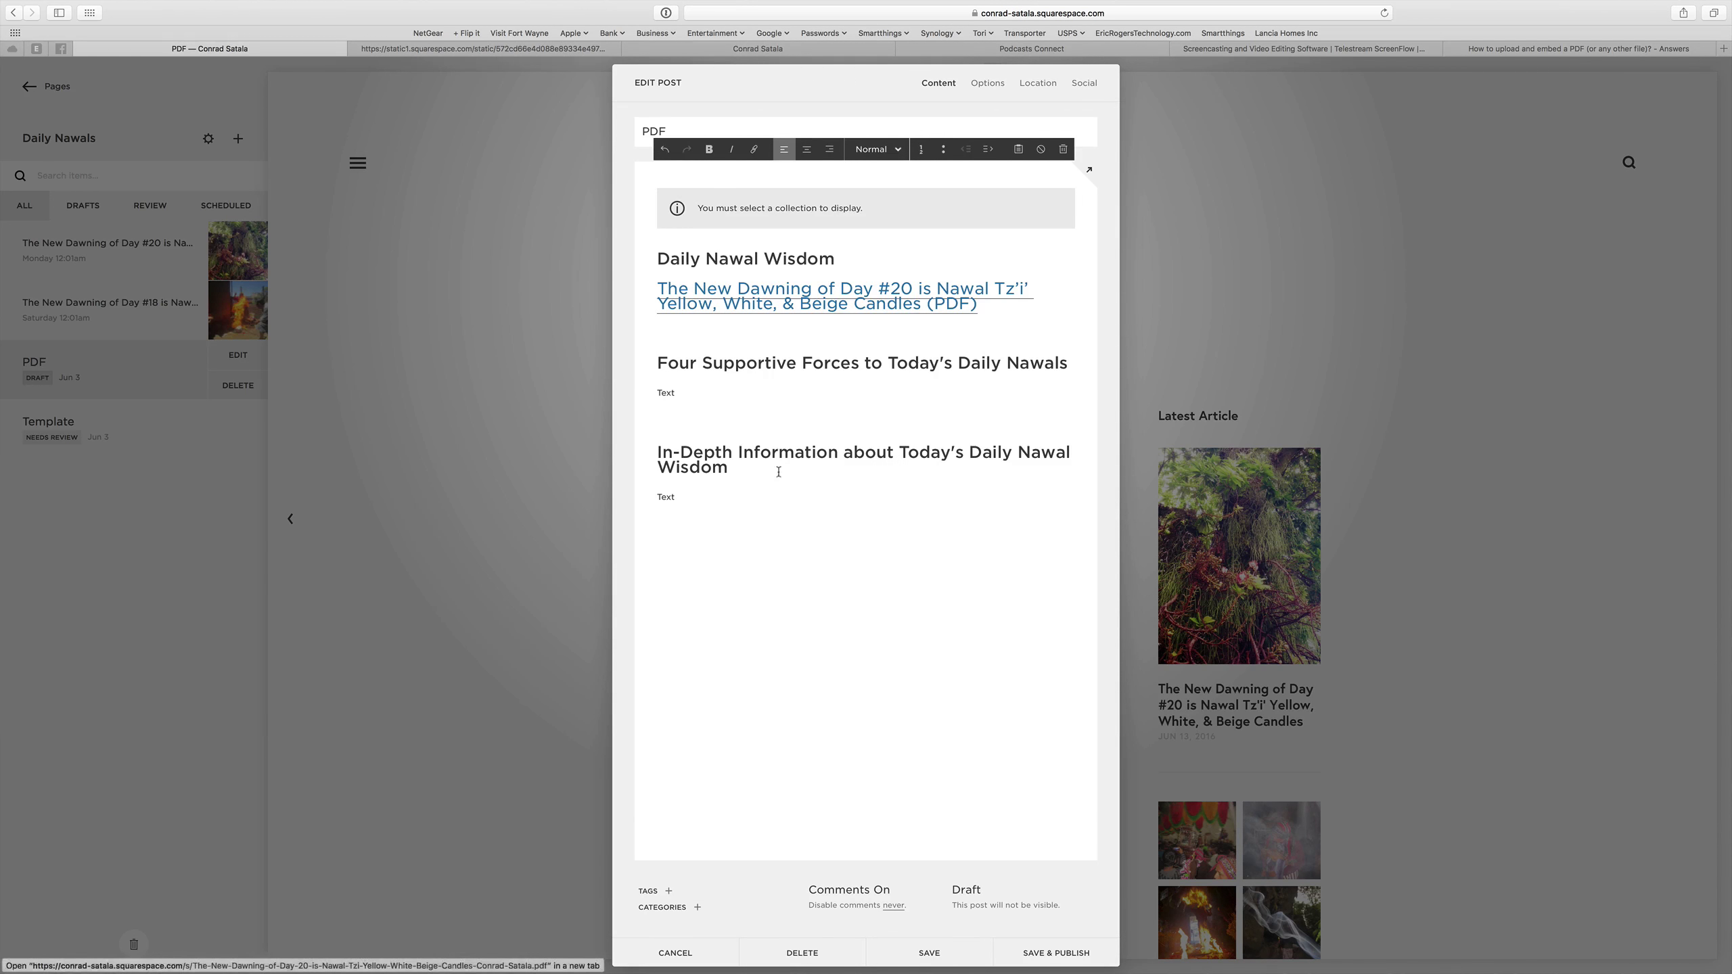
{"action": "left_click", "coordinate": [939, 950]}
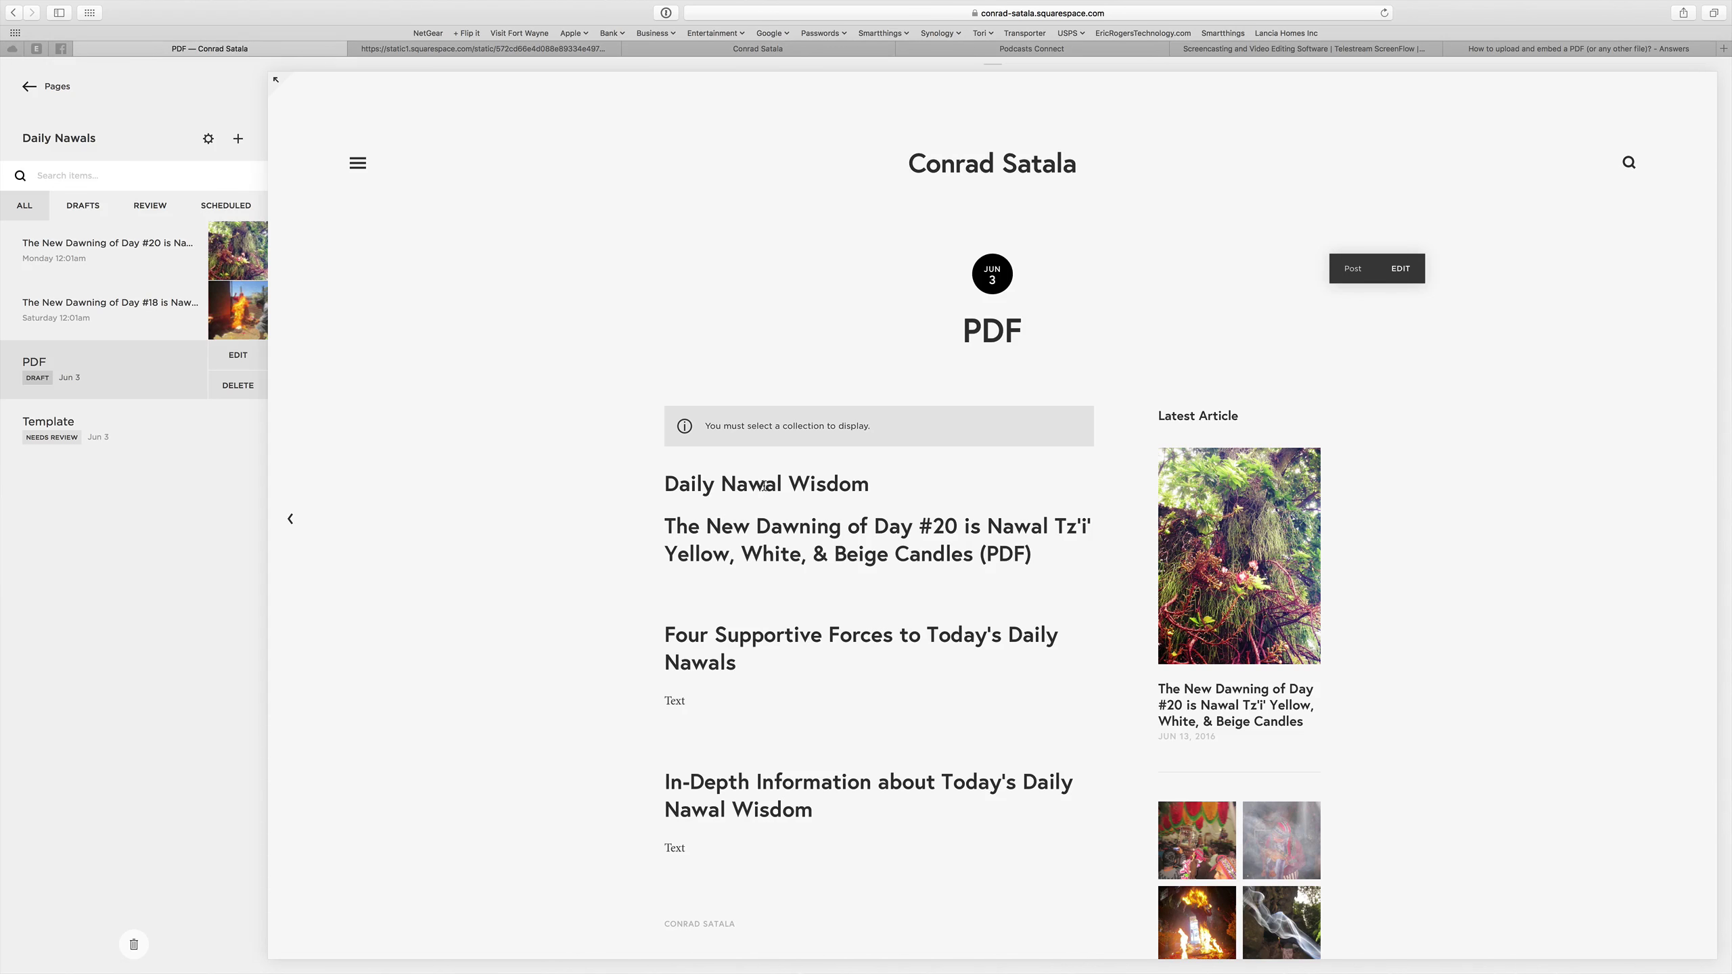
- Test the PDF link in the post preview, look through the opened document to its end, and return to the post
{"action": "left_click", "coordinate": [780, 531]}
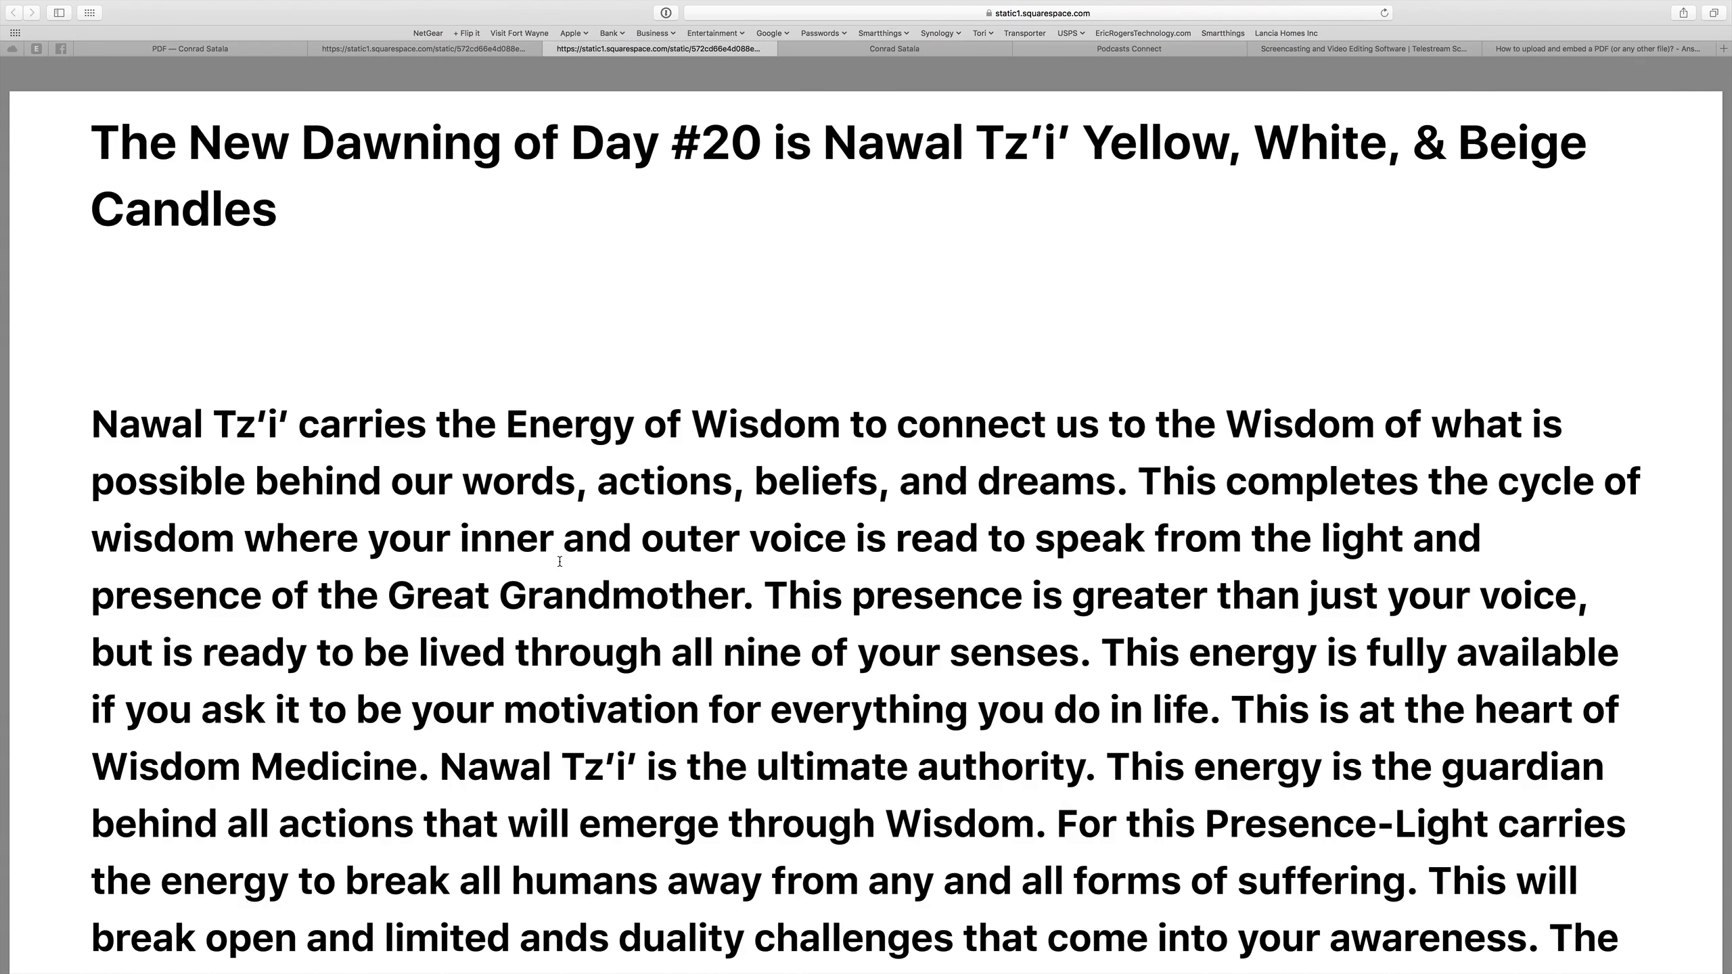
{"action": "scroll", "coordinate": [559, 561], "scroll_direction": "down", "scroll_amount": 10}
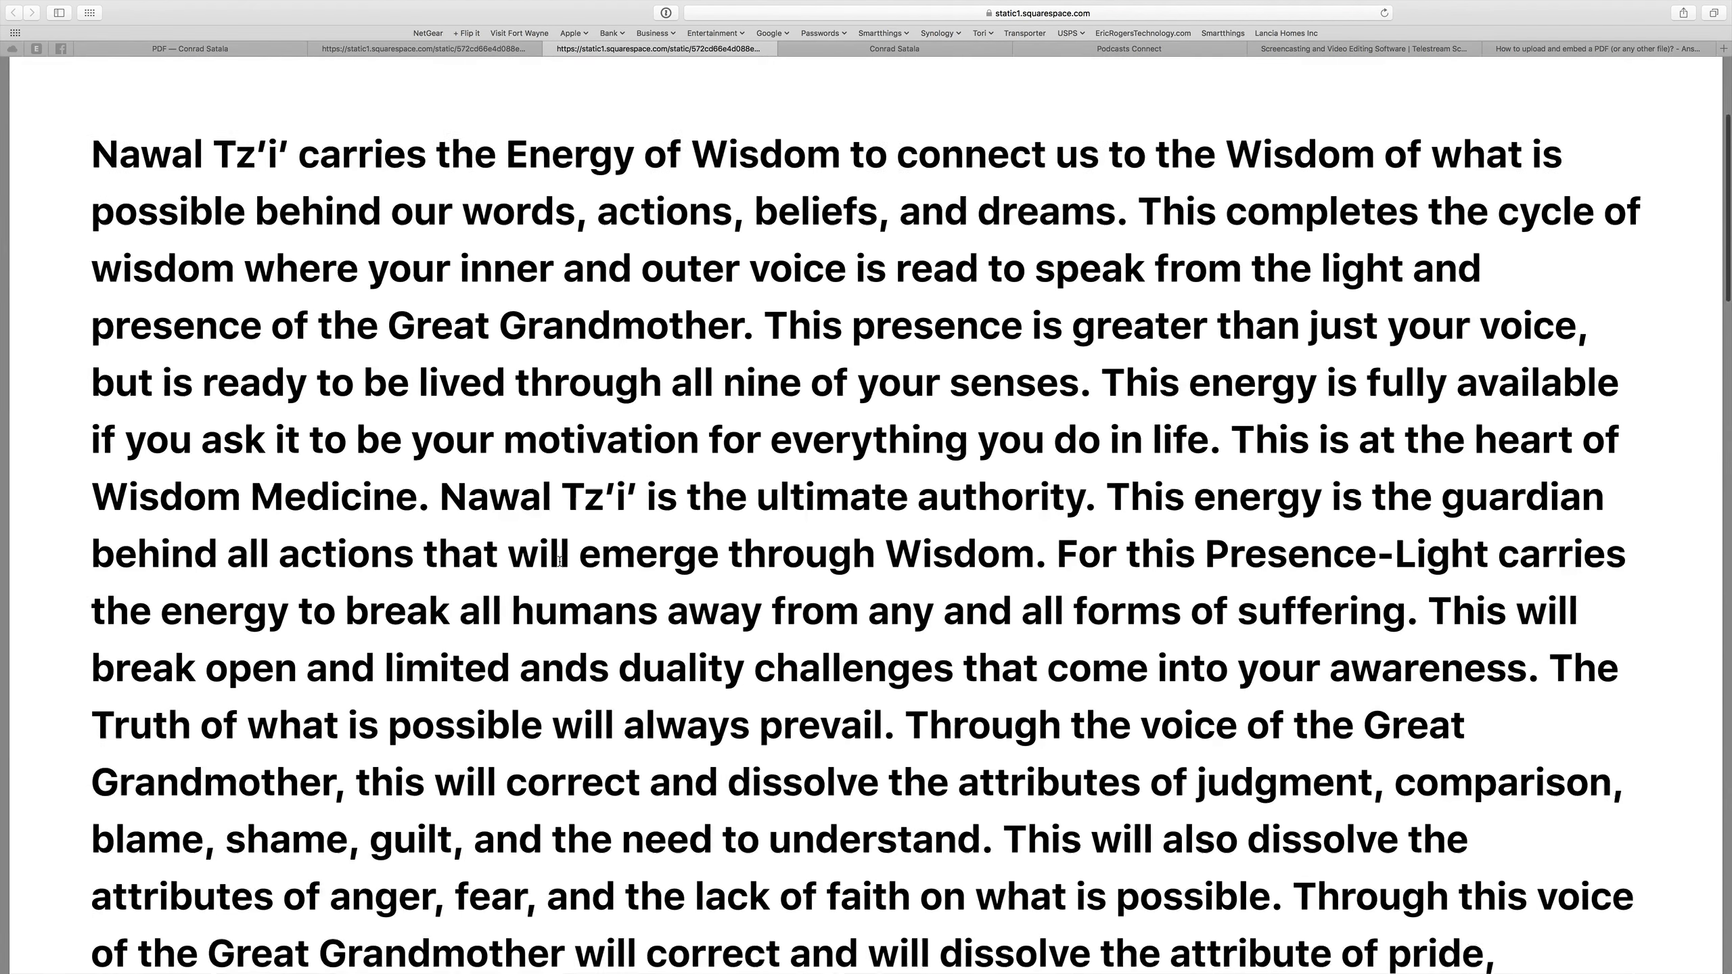
{"action": "scroll", "coordinate": [559, 560], "scroll_direction": "down", "scroll_amount": 15}
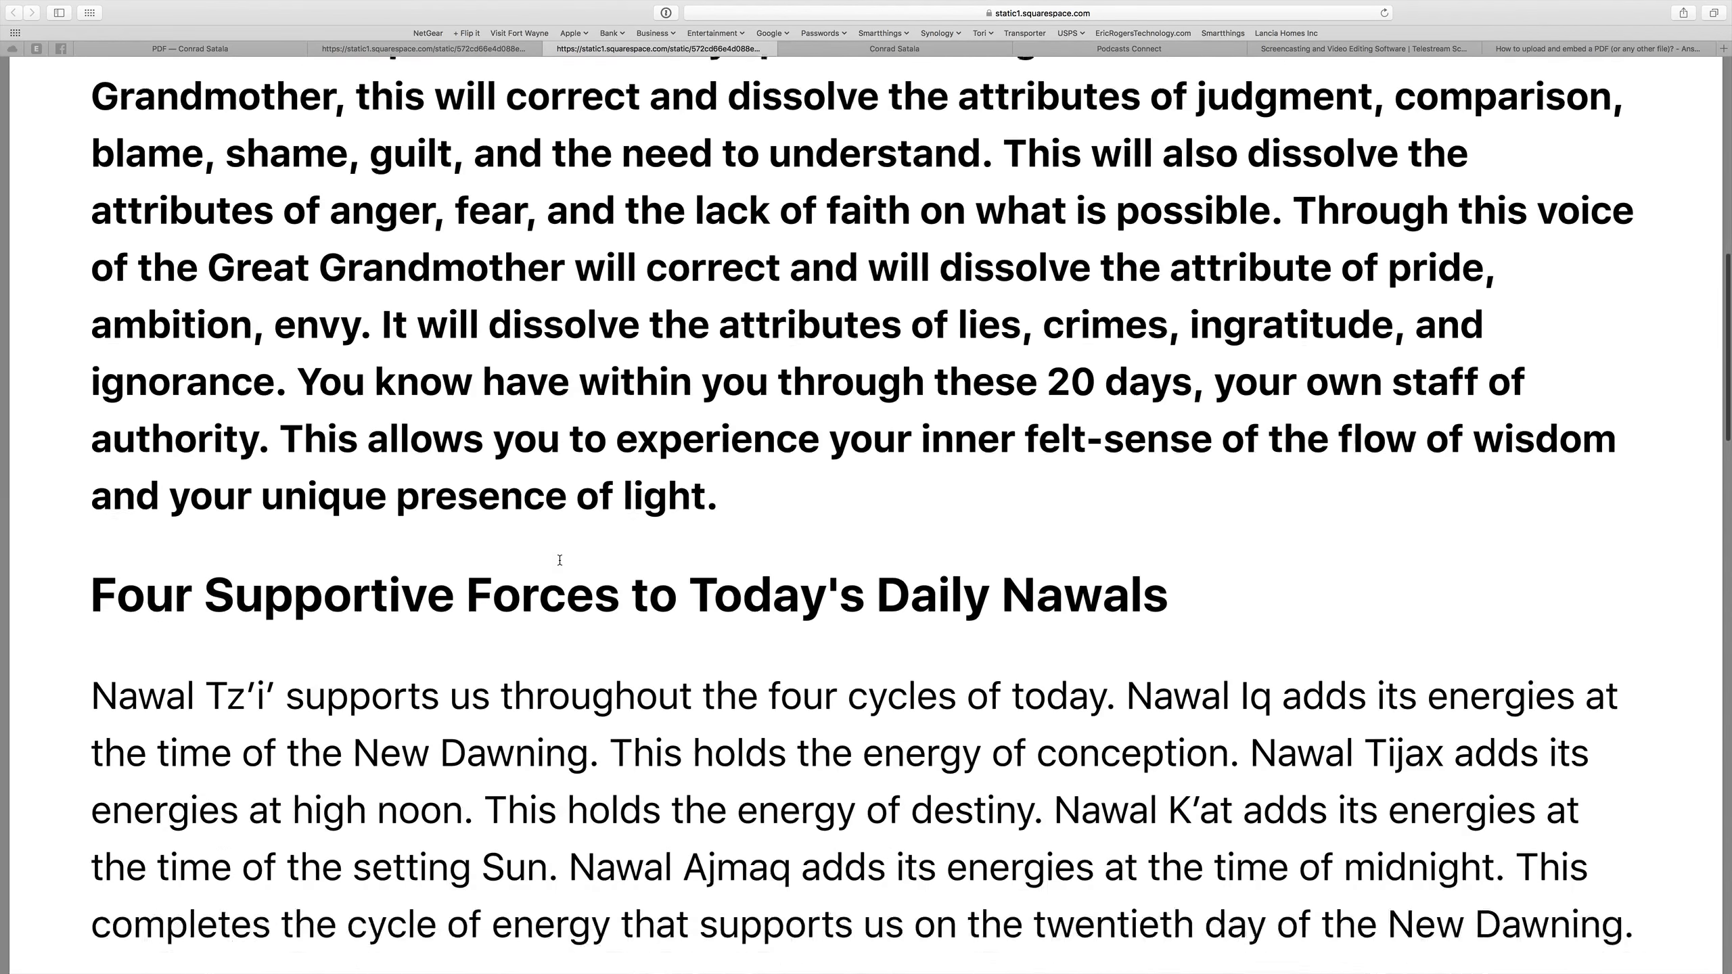
{"action": "scroll", "coordinate": [560, 554], "scroll_direction": "down", "scroll_amount": 14}
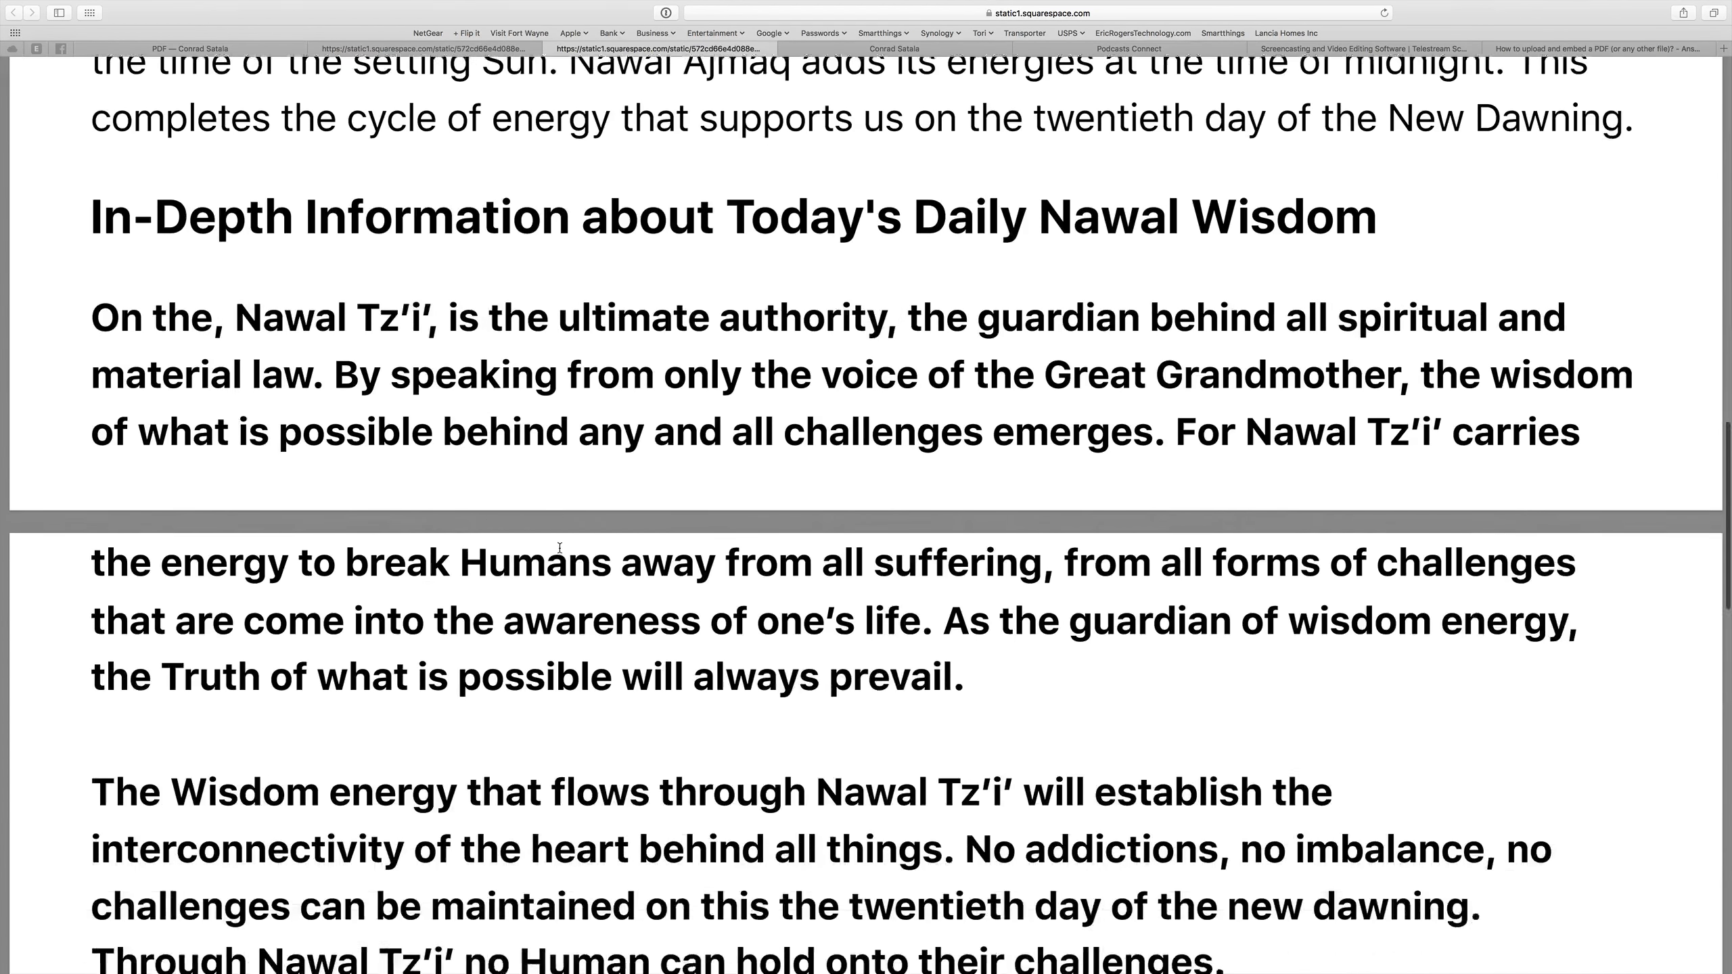
{"action": "scroll", "coordinate": [559, 550], "scroll_direction": "down", "scroll_amount": 13}
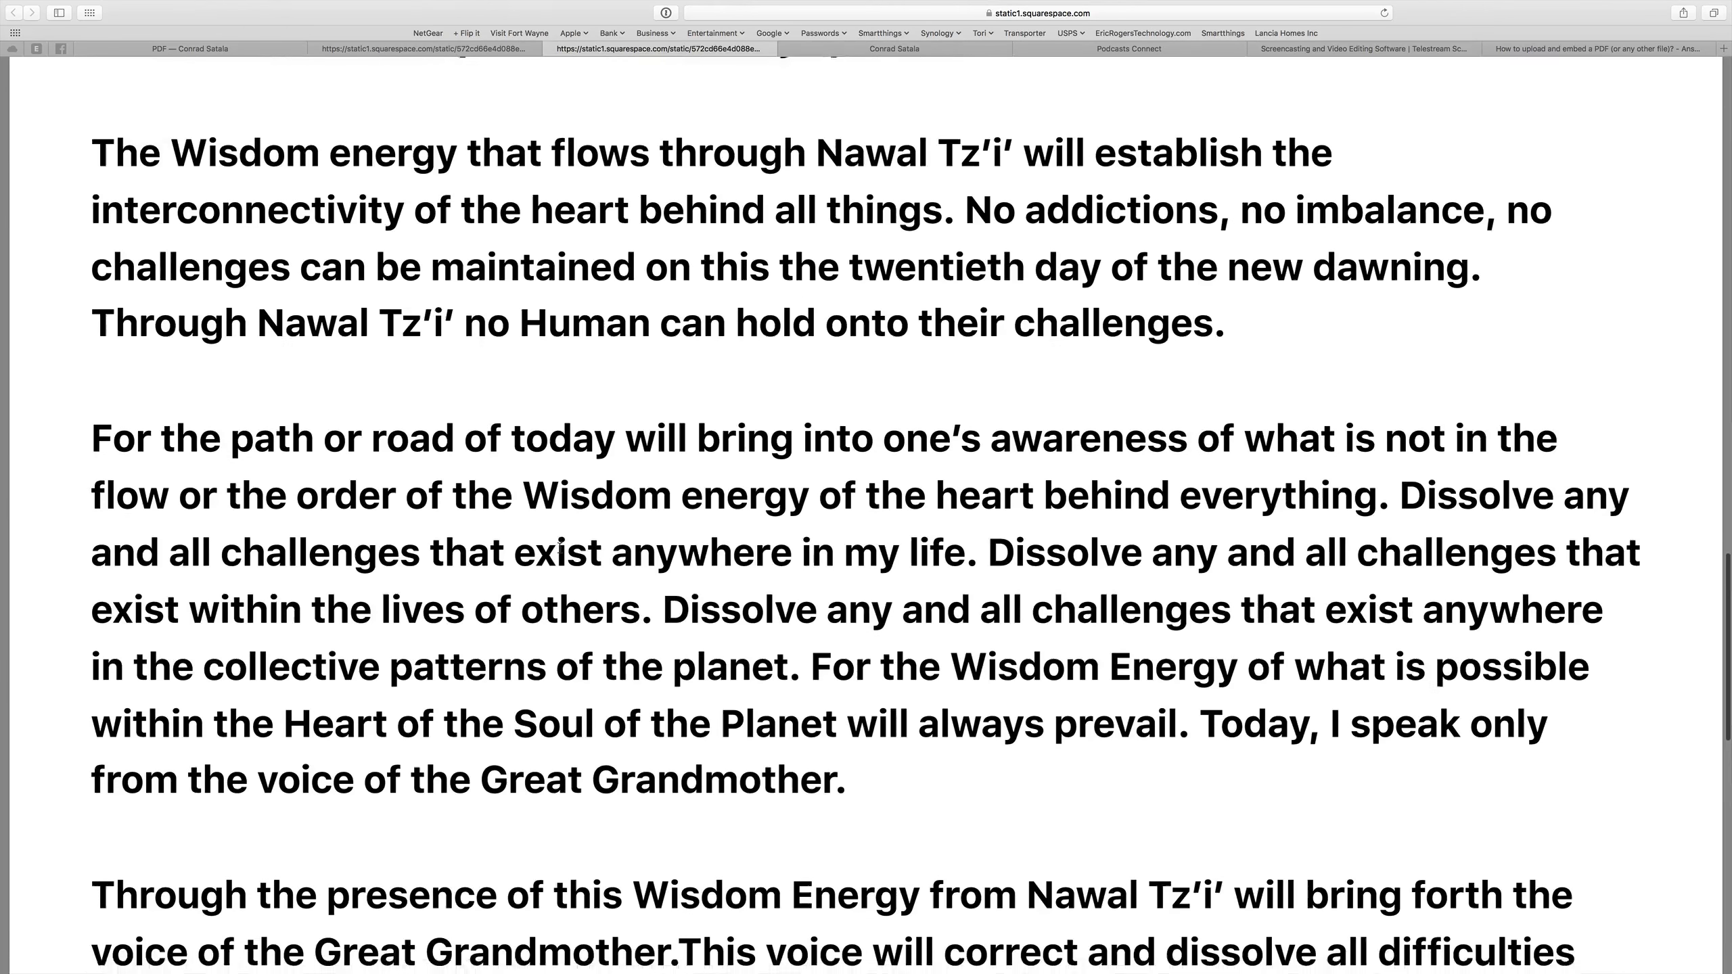
{"action": "scroll", "coordinate": [559, 550], "scroll_direction": "down", "scroll_amount": 13}
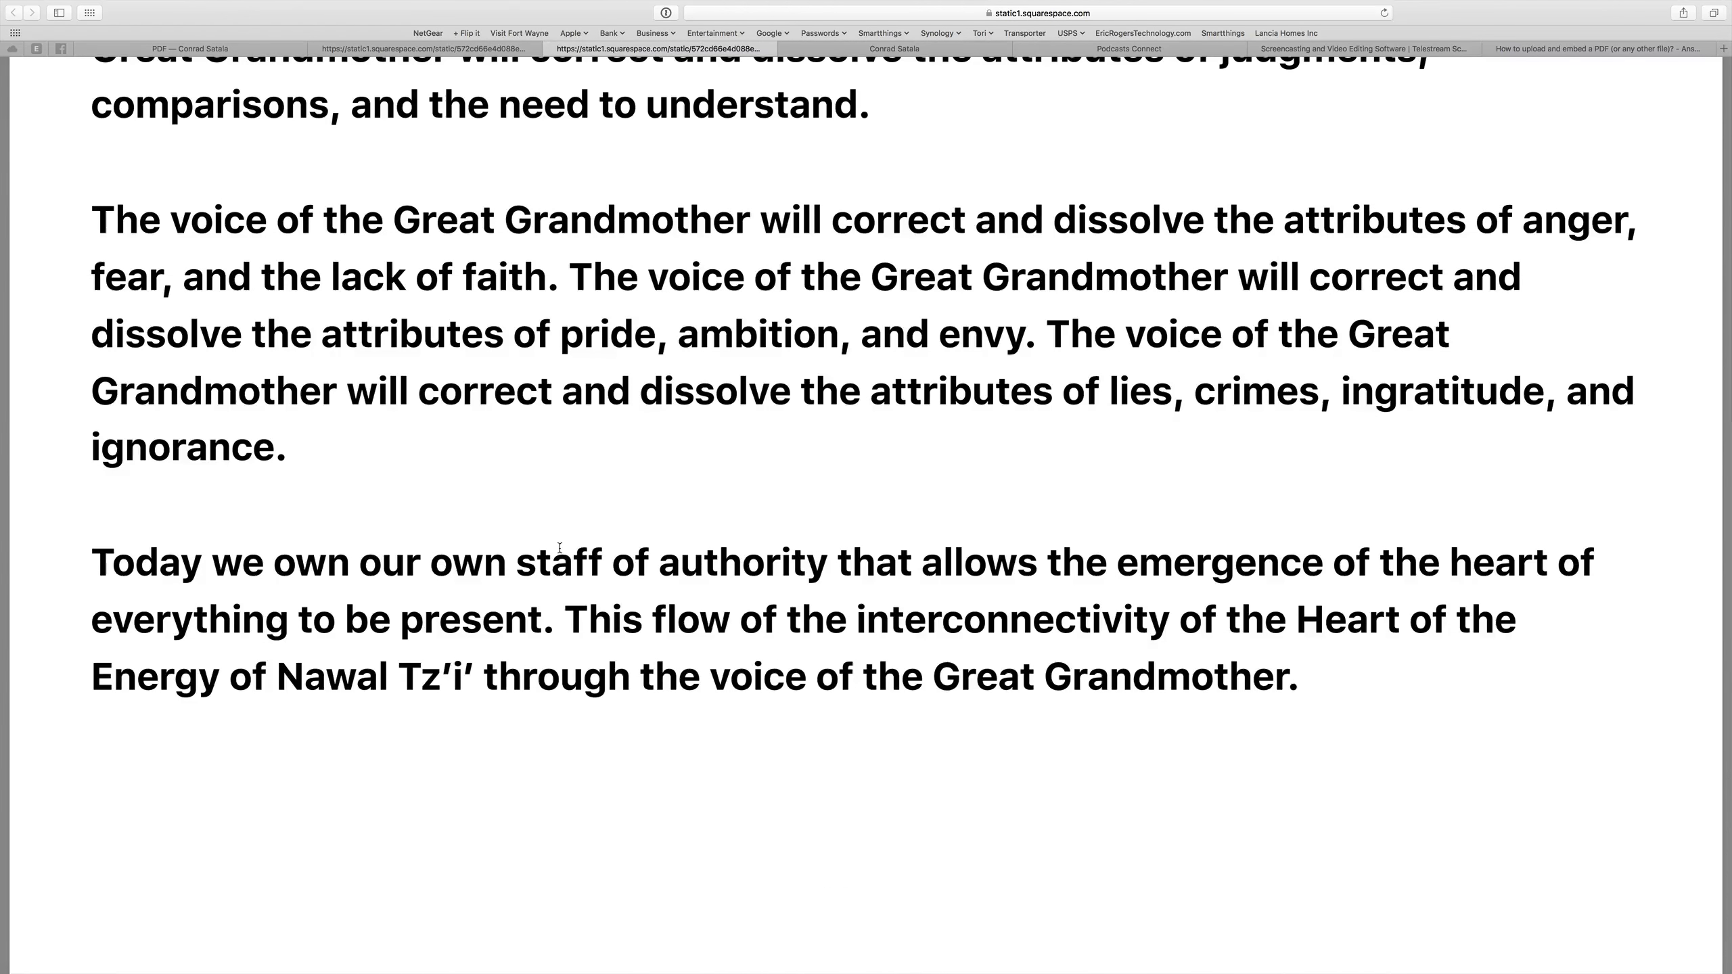
{"action": "scroll", "coordinate": [558, 548], "scroll_direction": "up", "scroll_amount": 20}
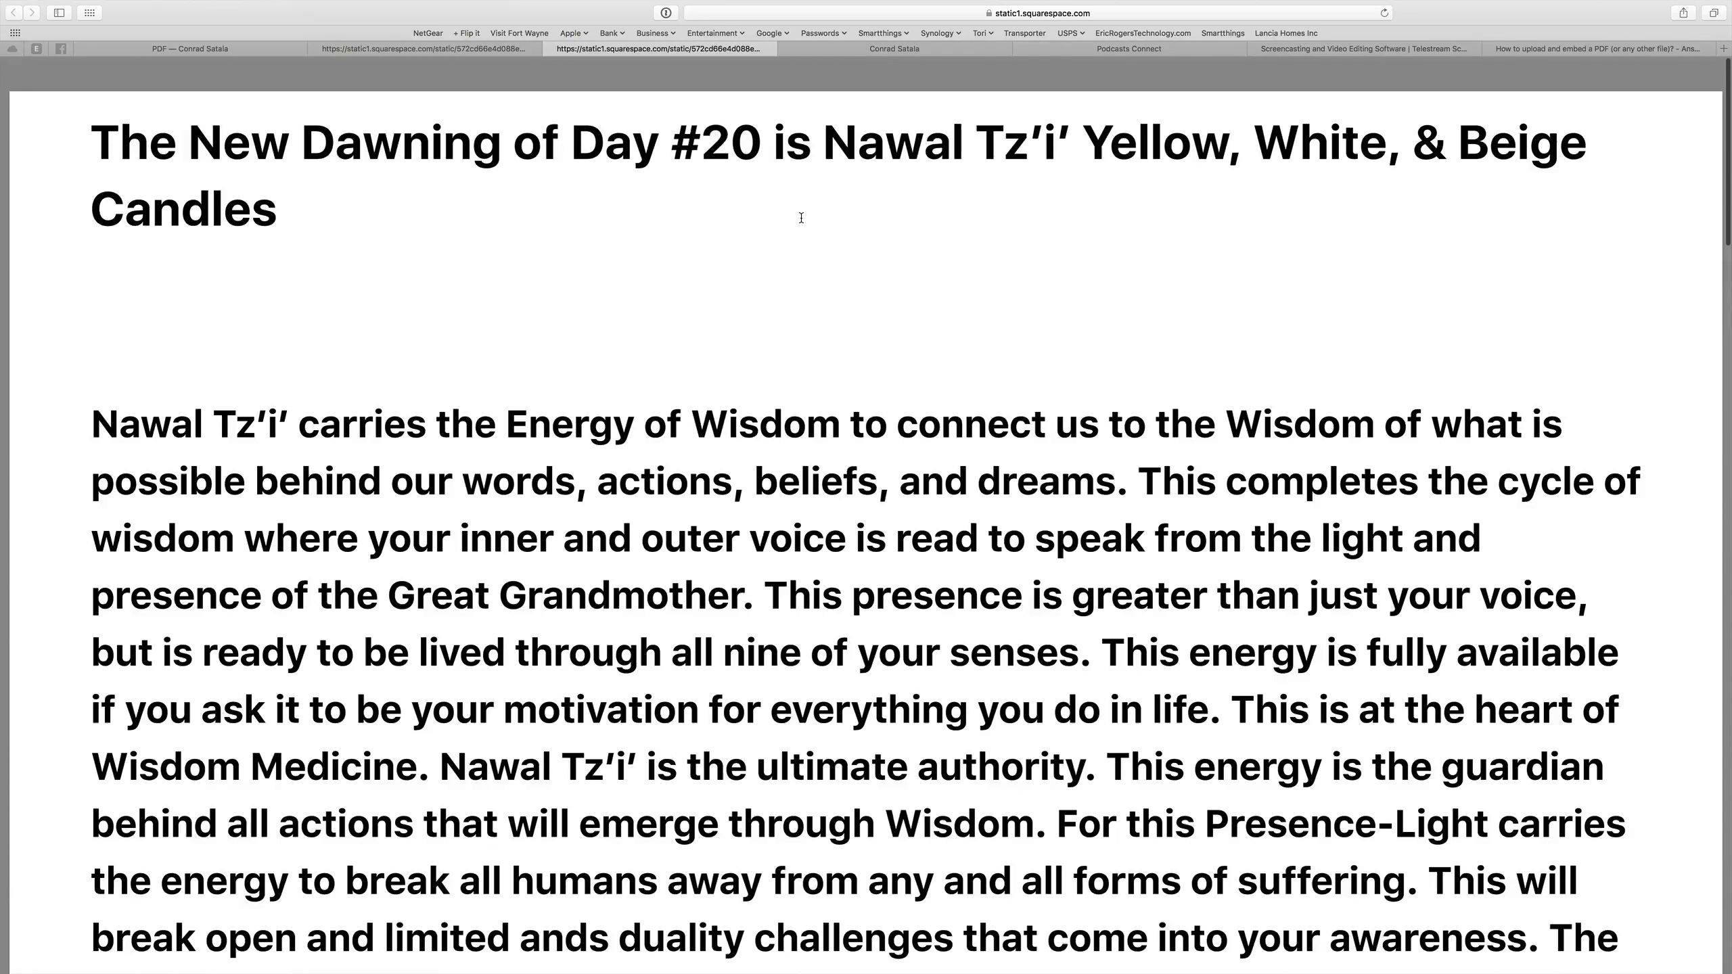
{"action": "left_click", "coordinate": [474, 50]}
{"action": "left_click", "coordinate": [278, 50]}
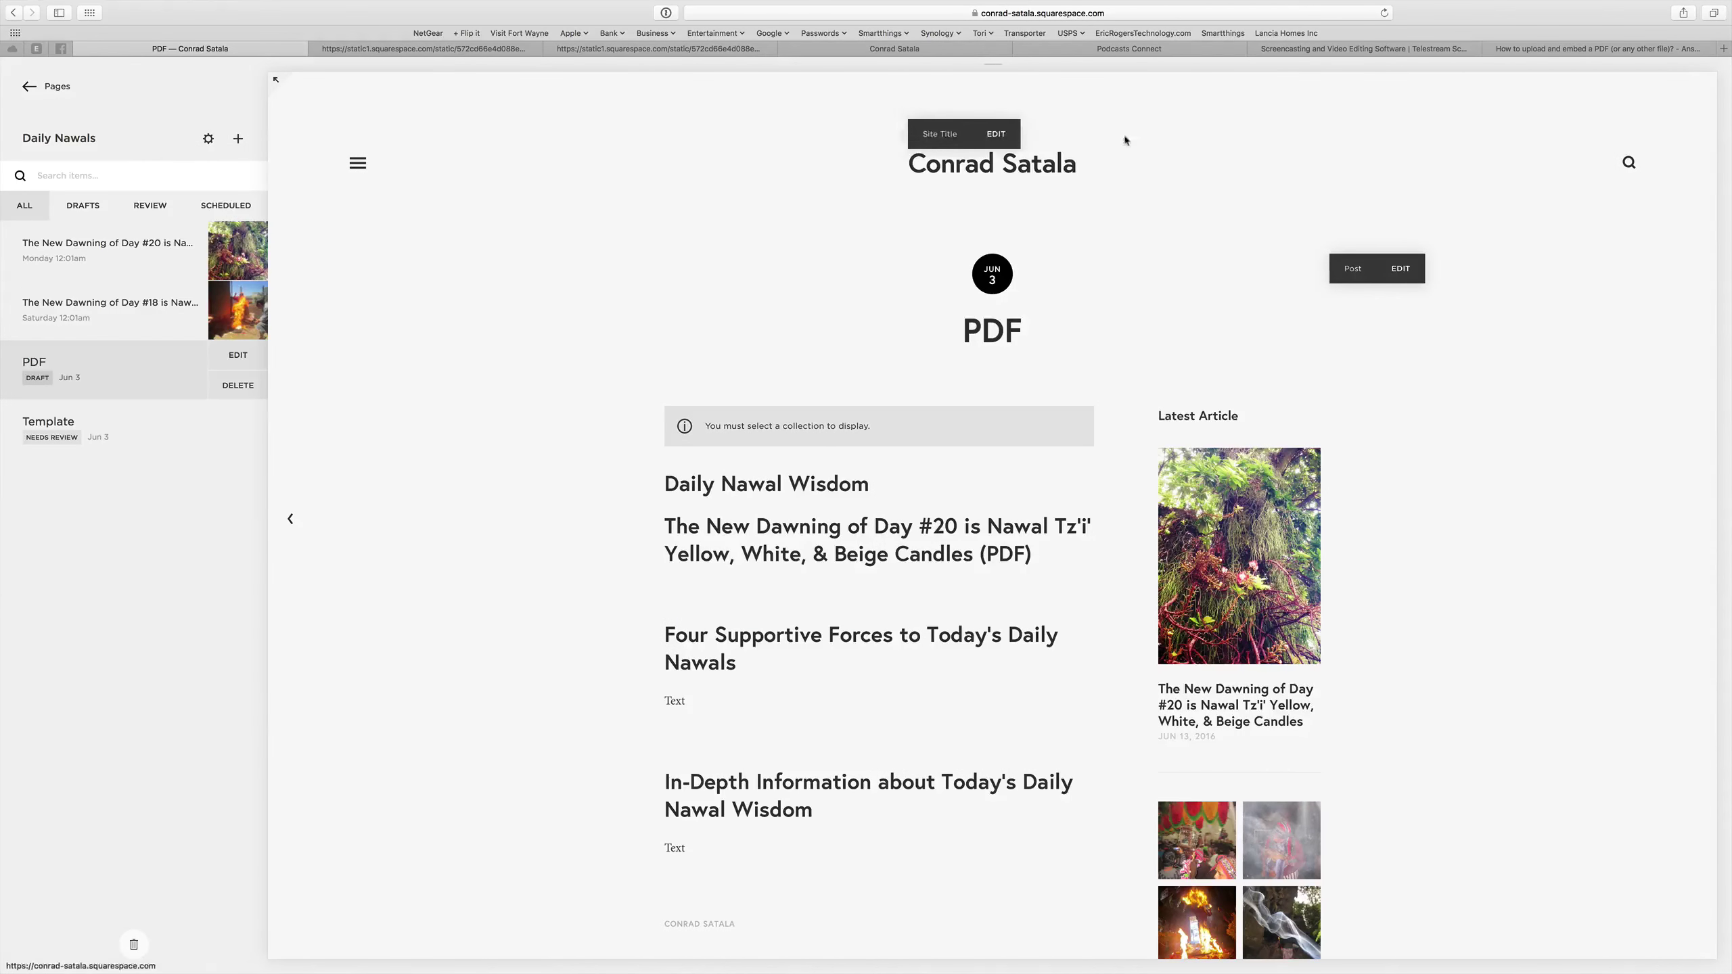
{"action": "mouse_move", "coordinate": [1246, 2]}
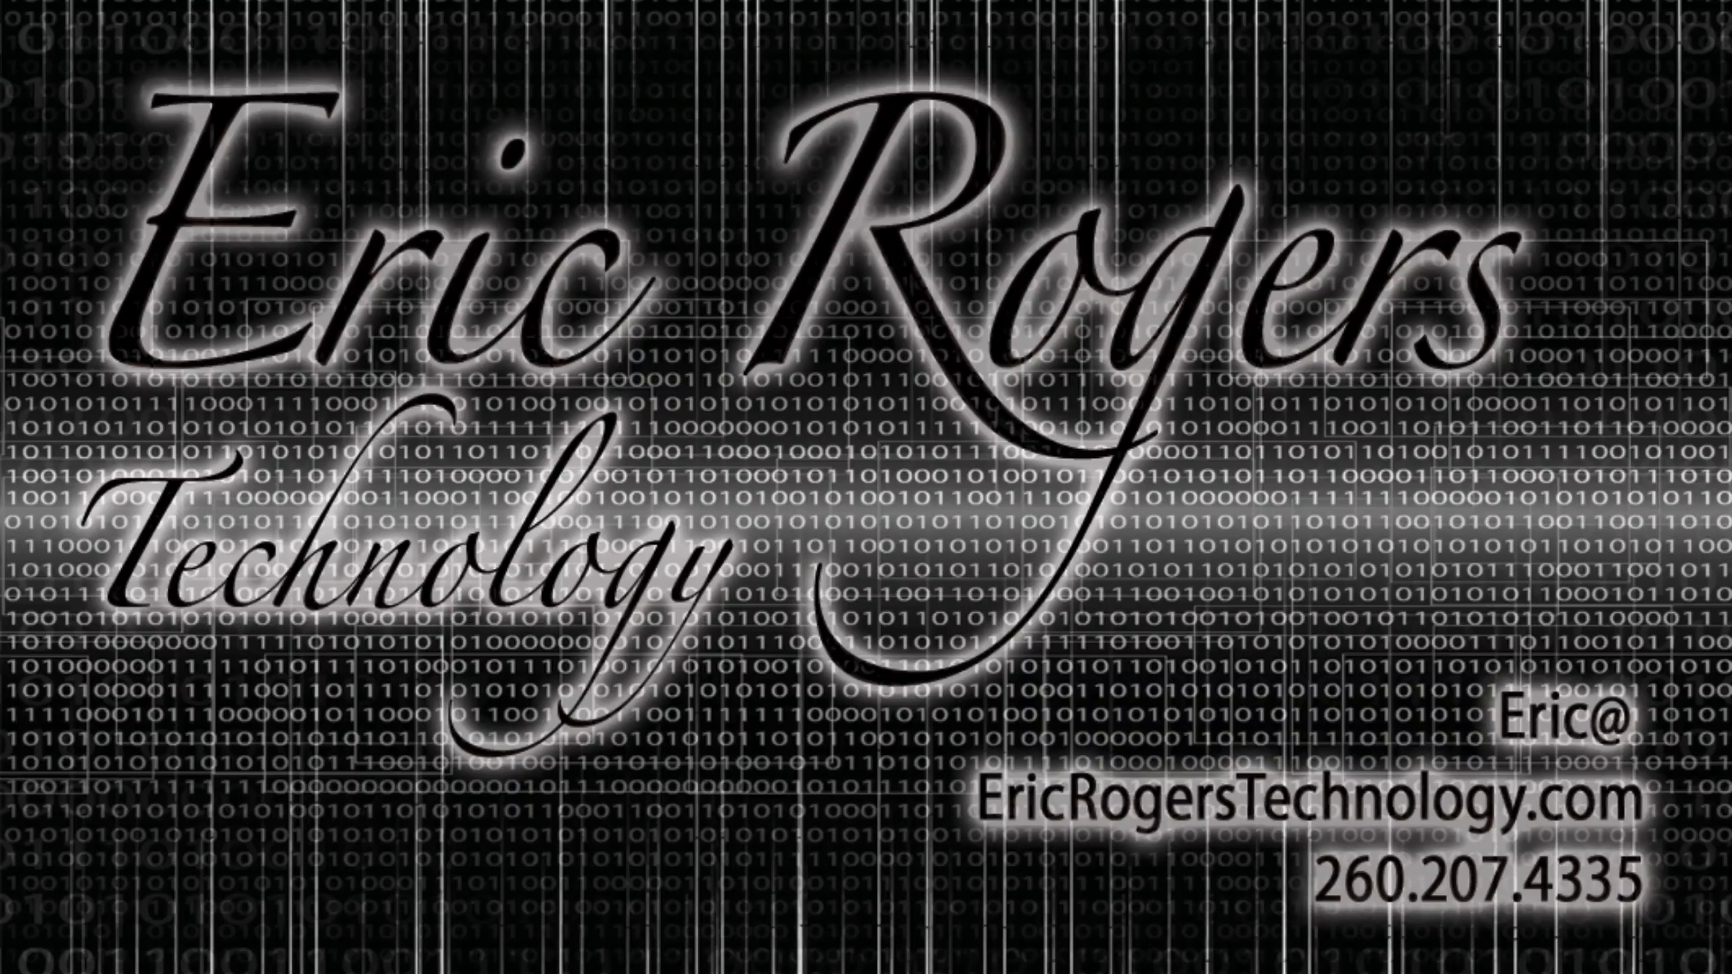